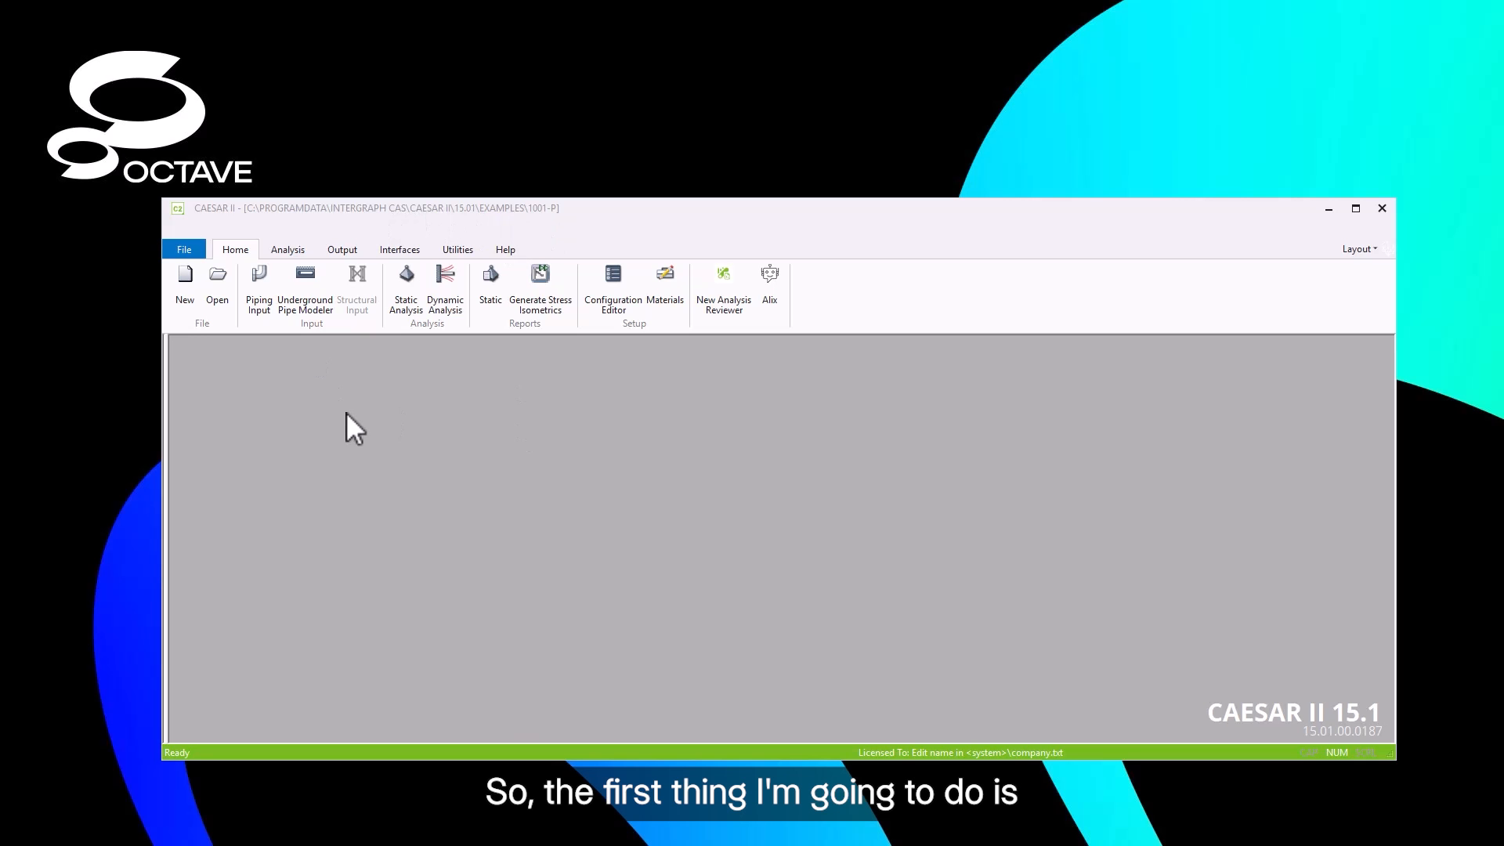
Set the default data folder to C:\Octave Aspect Pipe Stress\How To
click(191, 245)
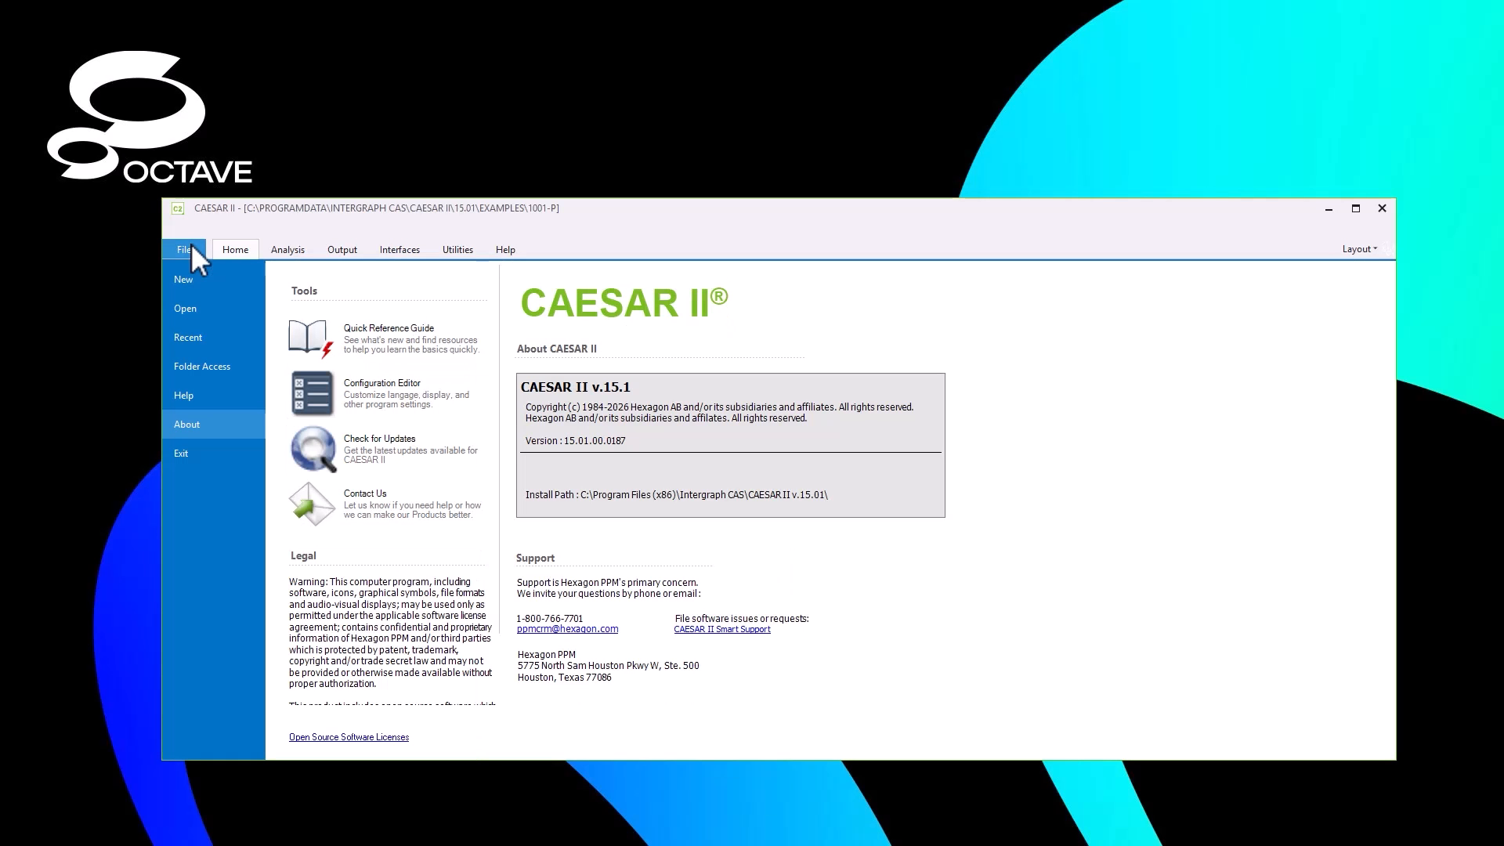
click(240, 368)
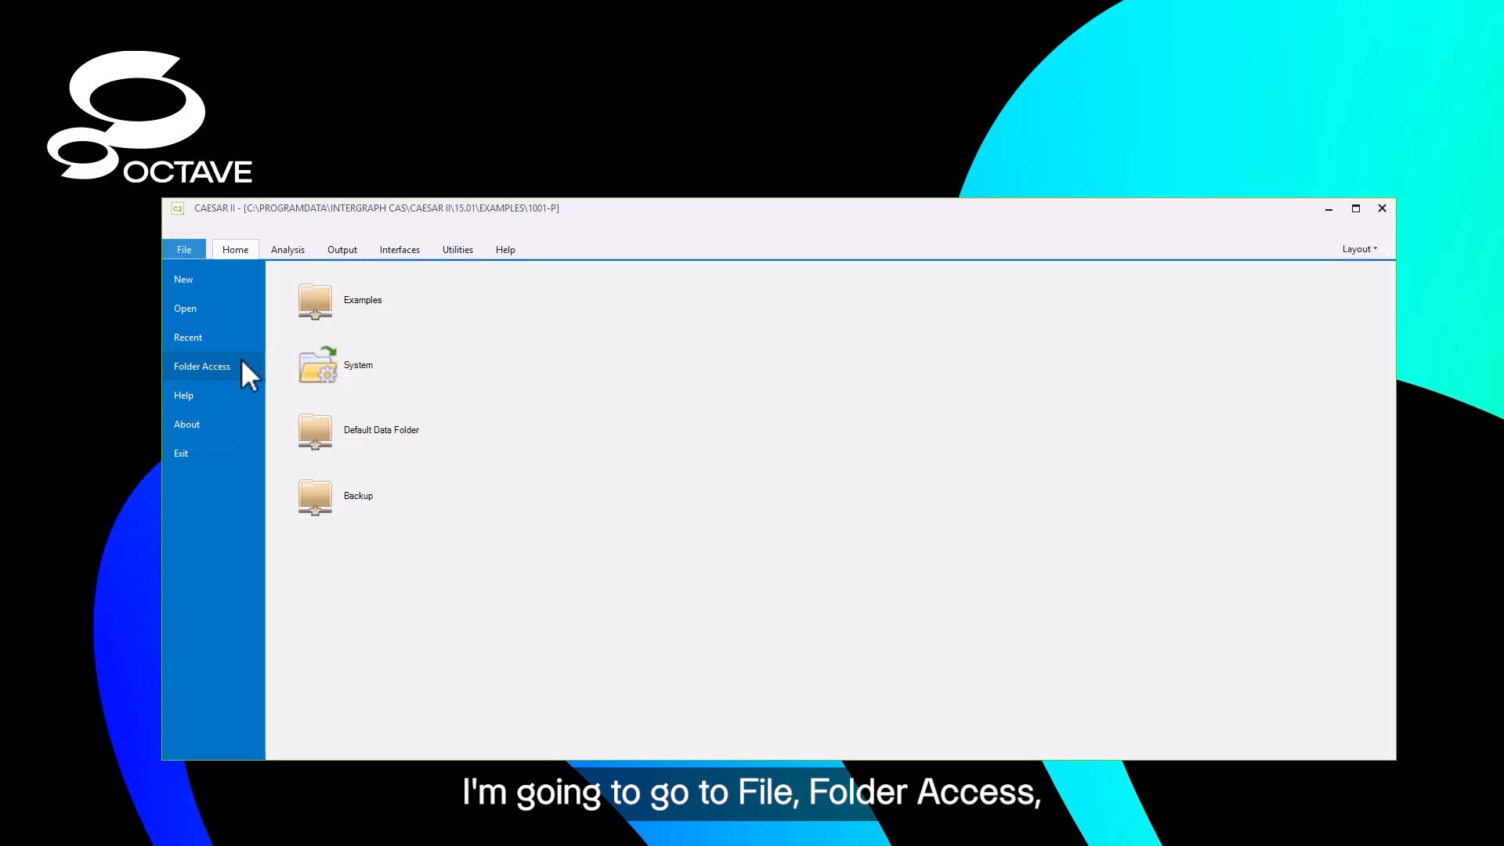
click(411, 438)
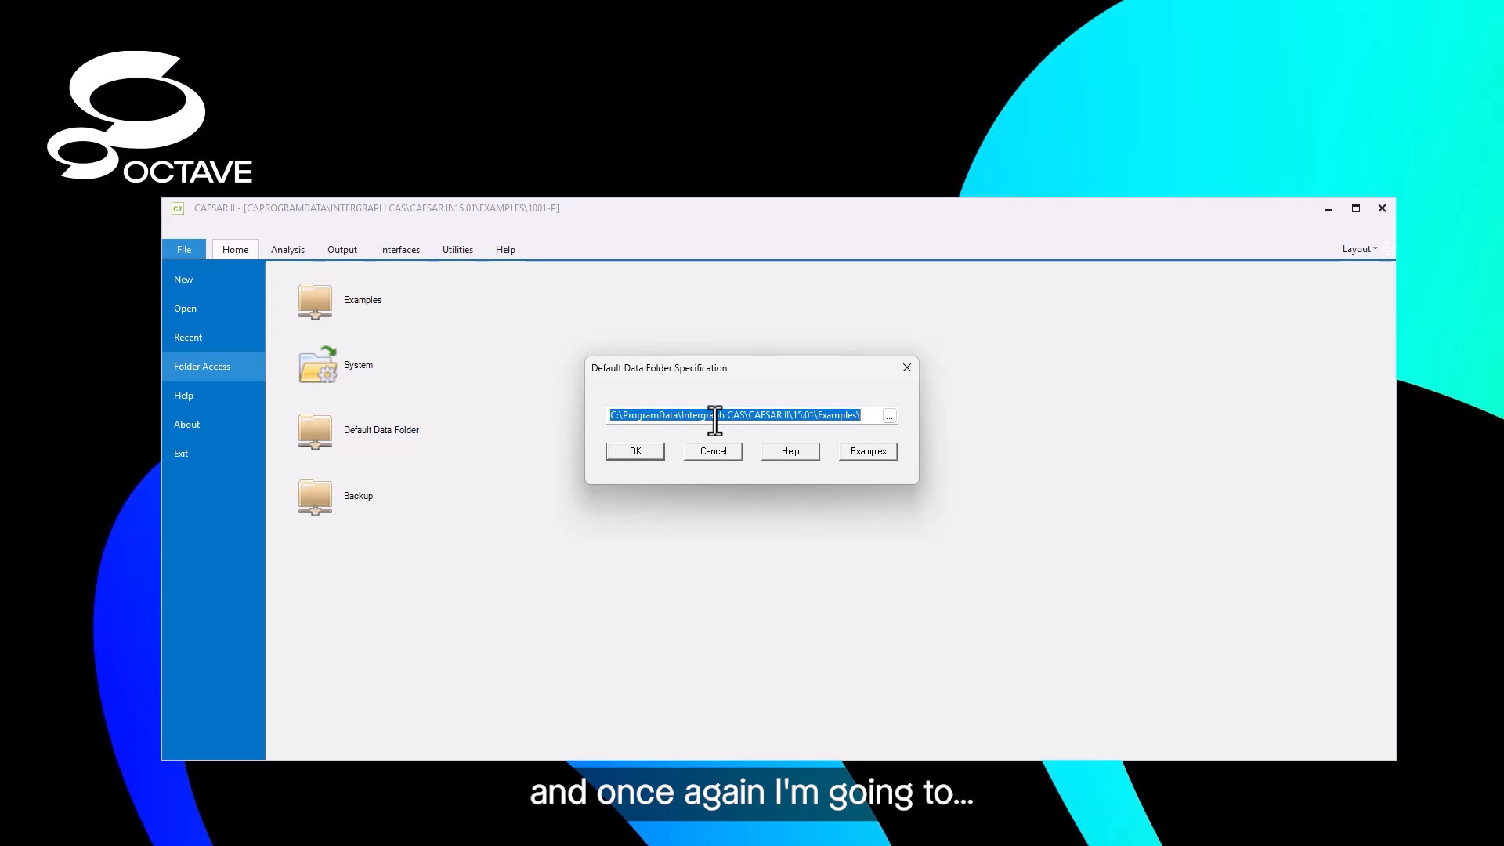
key(Delete)
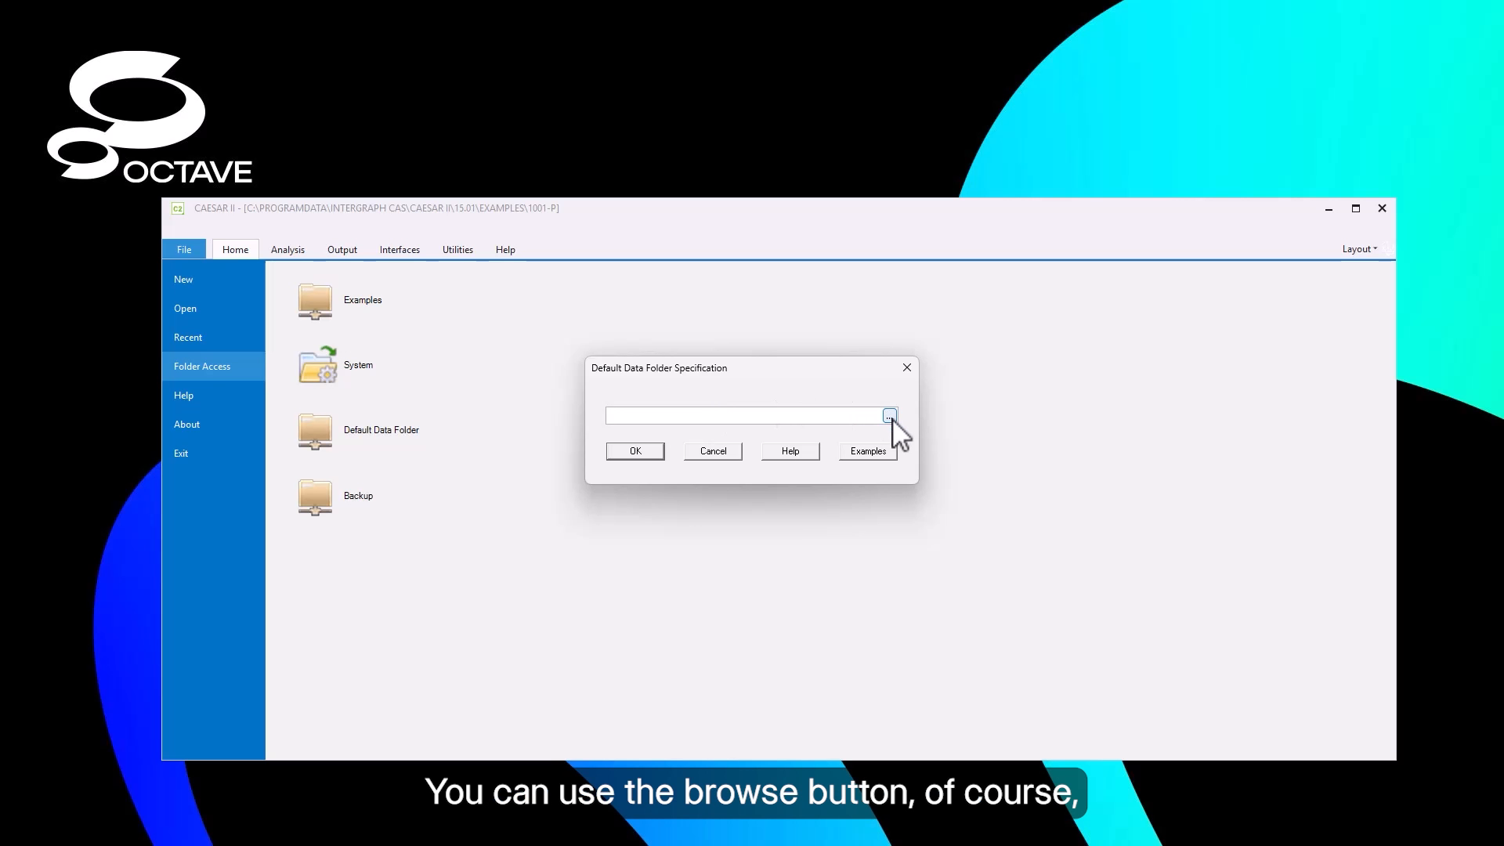
right_click(772, 415)
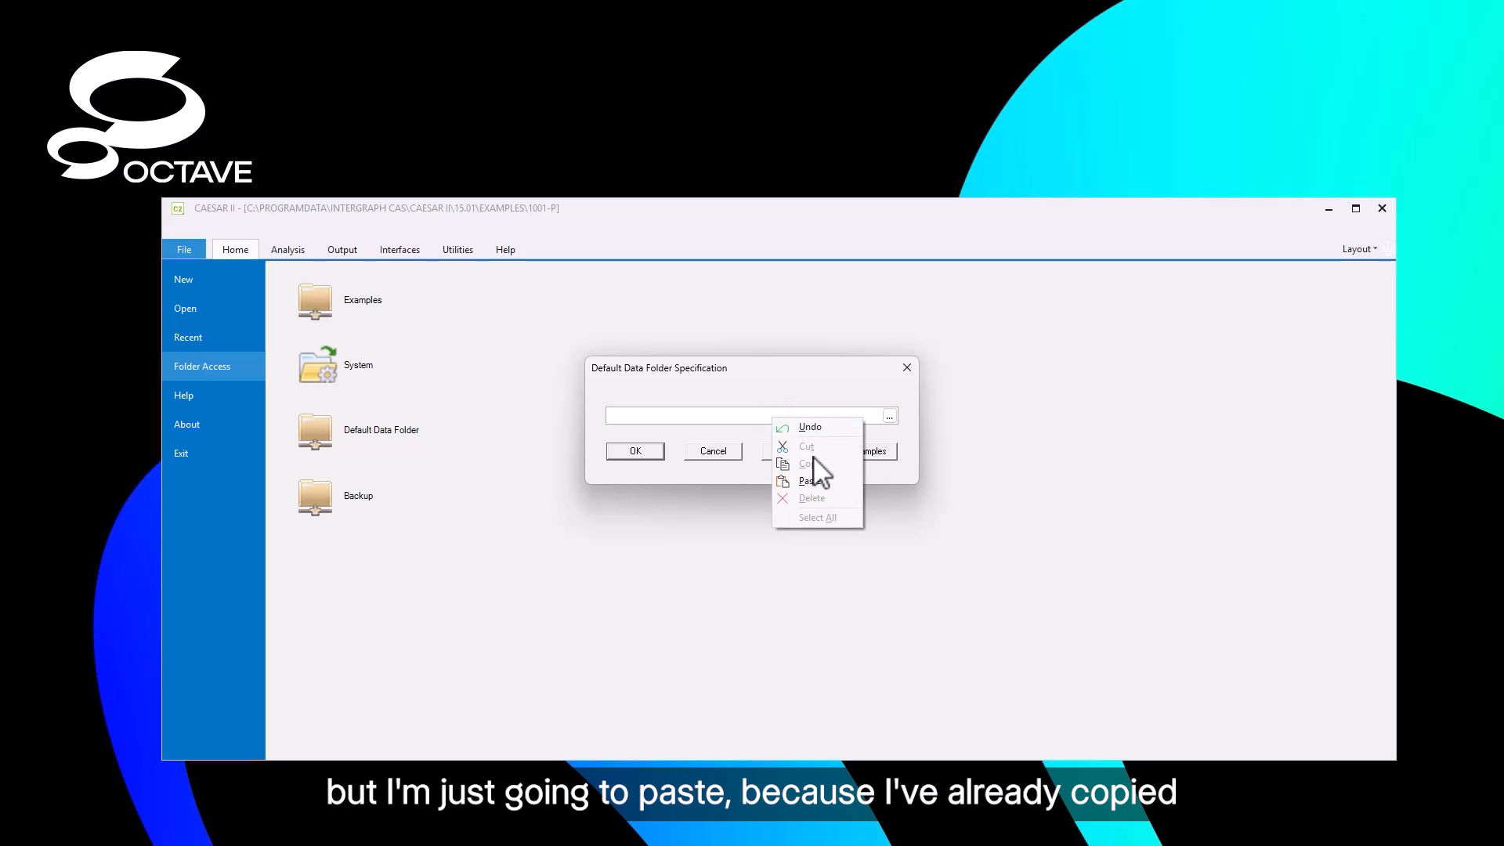
click(809, 481)
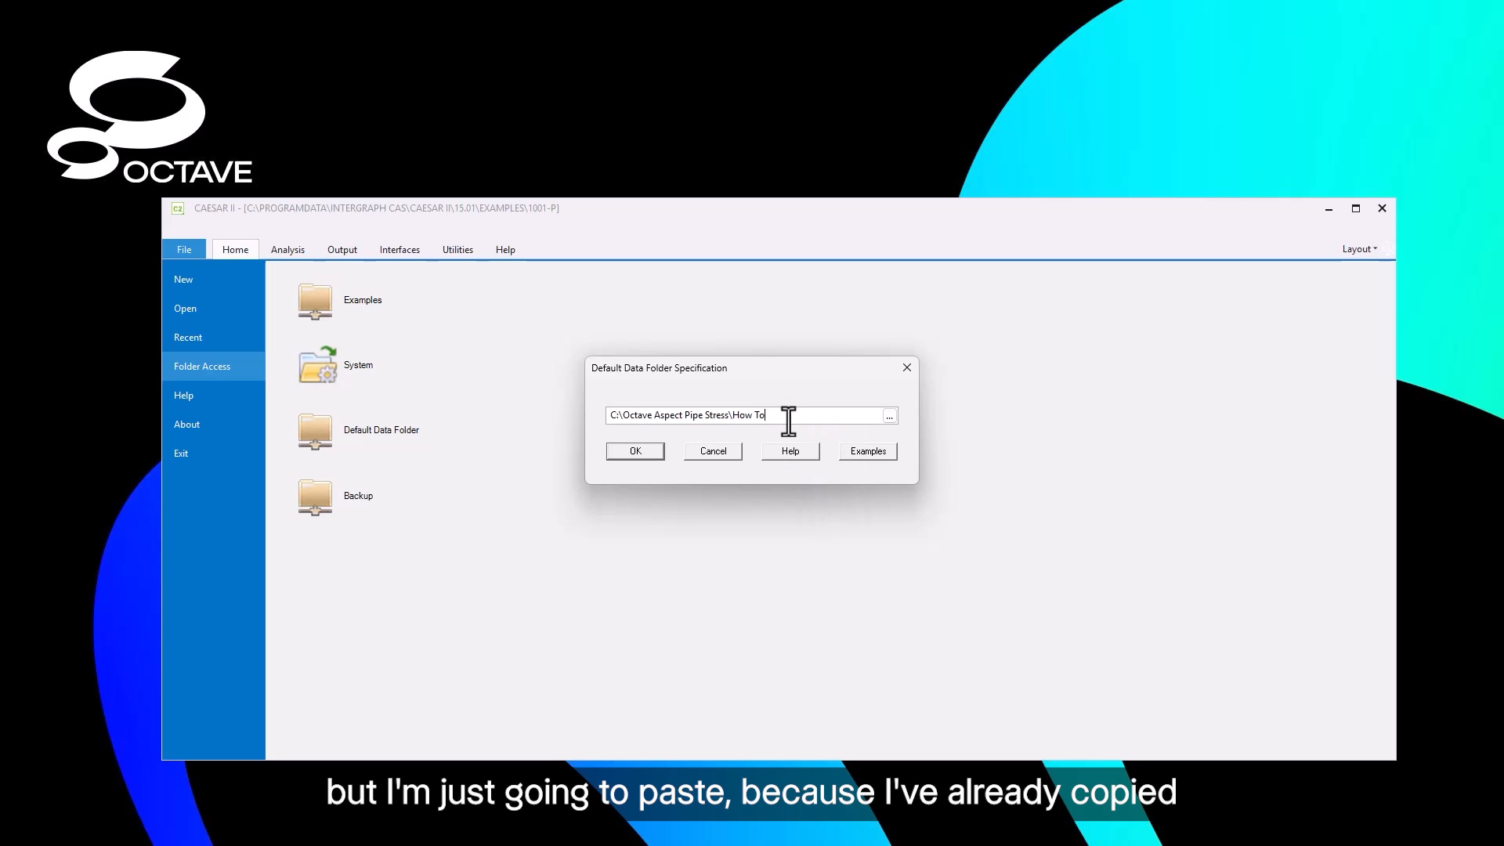
click(636, 452)
click(238, 251)
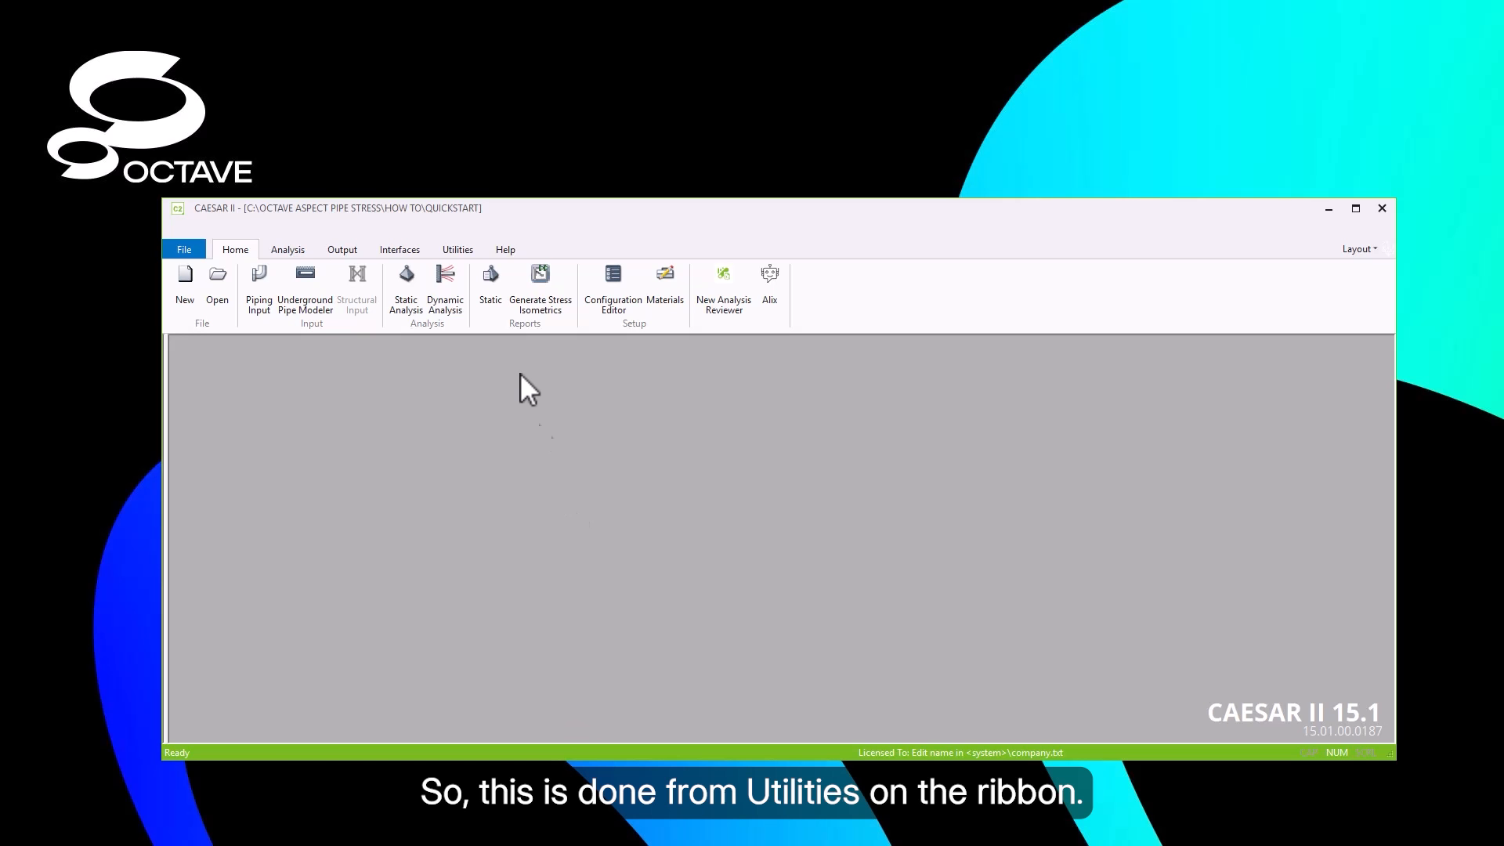
Create a new units file named Qstart based on the existing *MM.FIL and open it for editing
click(459, 250)
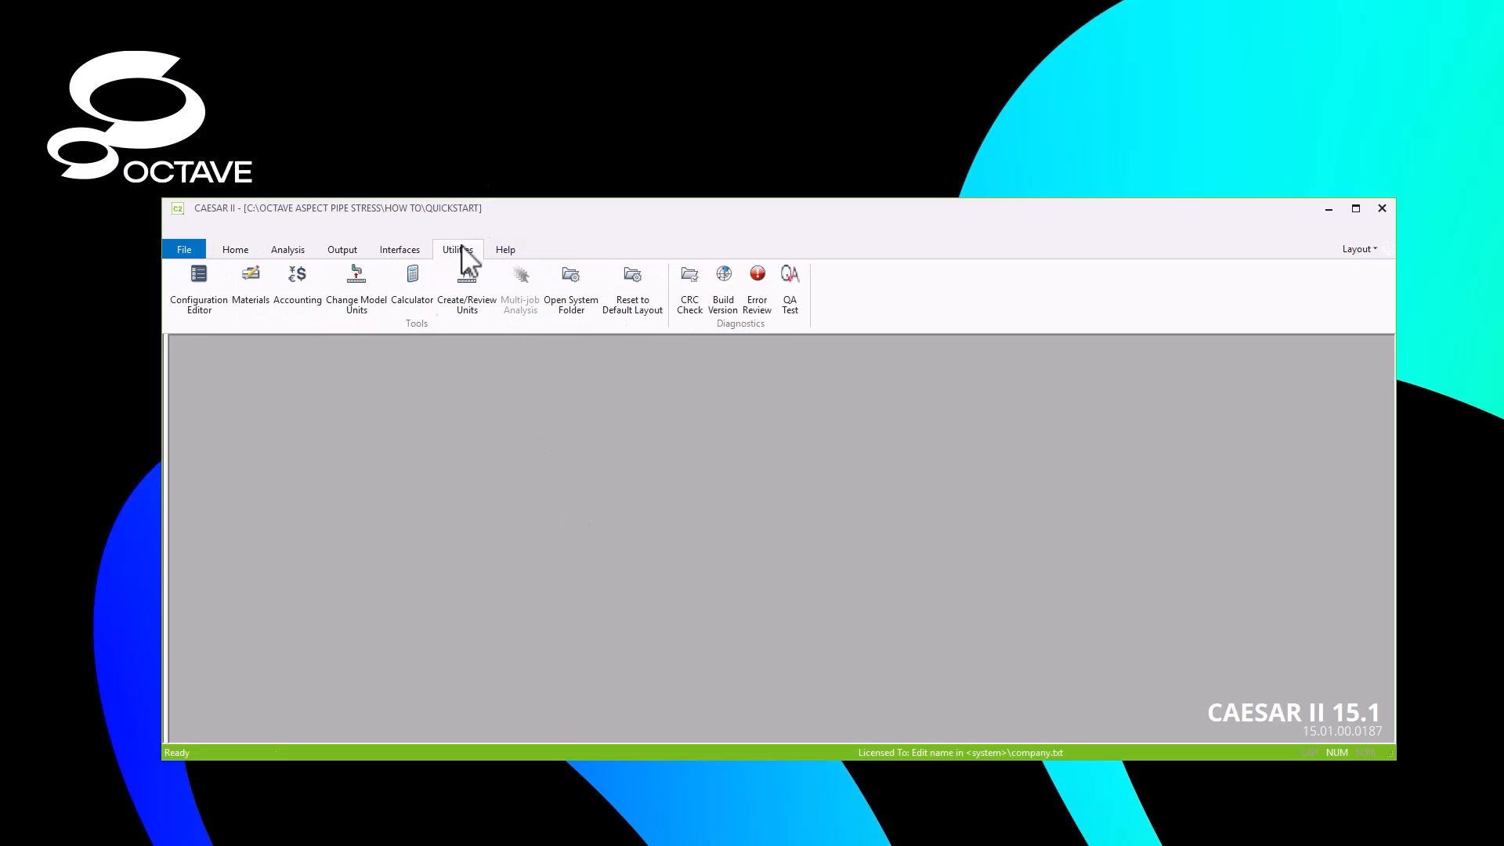
click(473, 307)
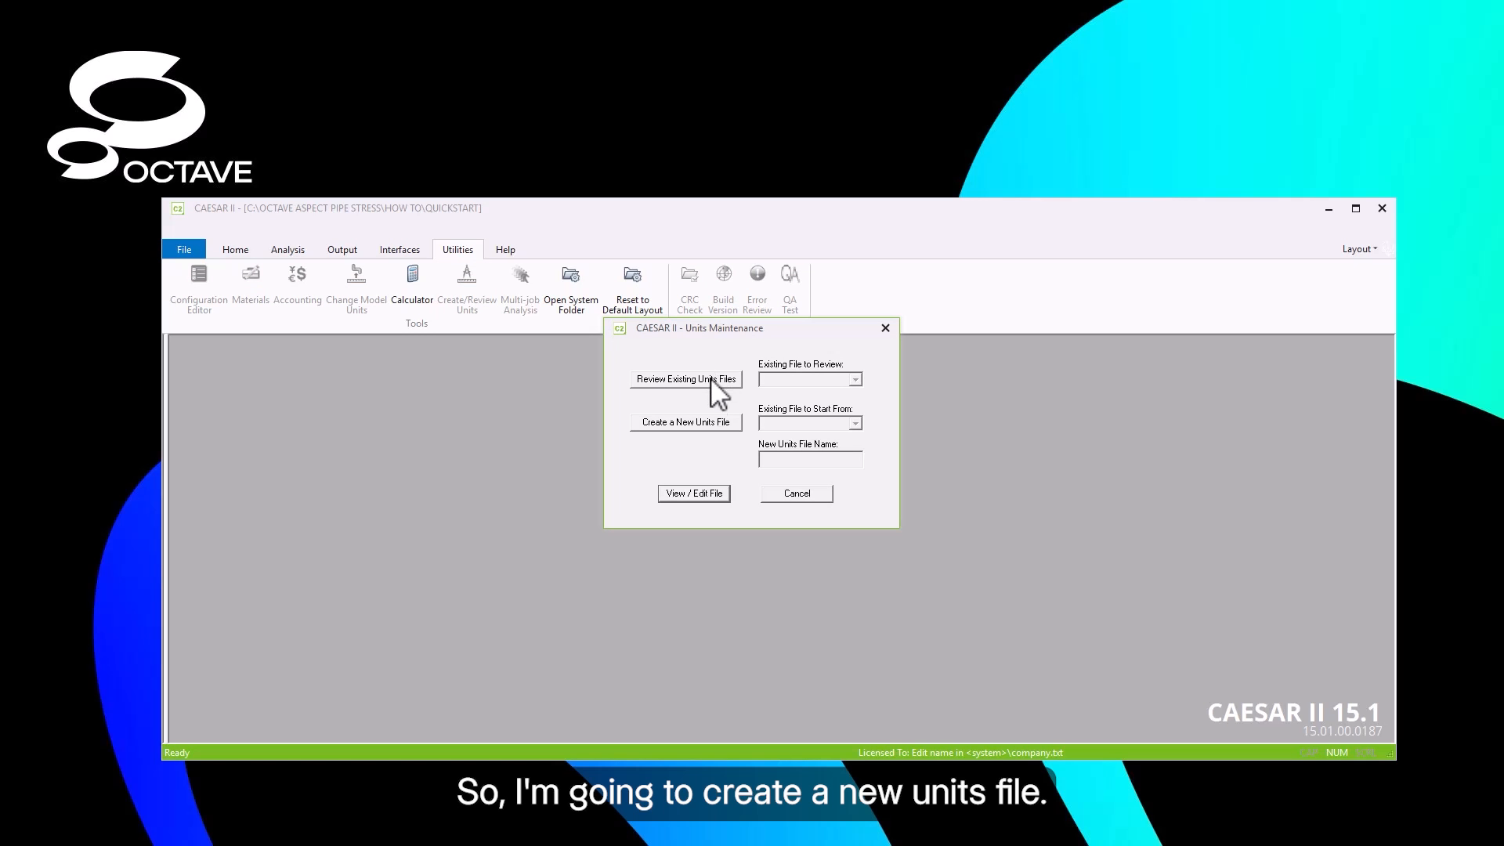
click(687, 424)
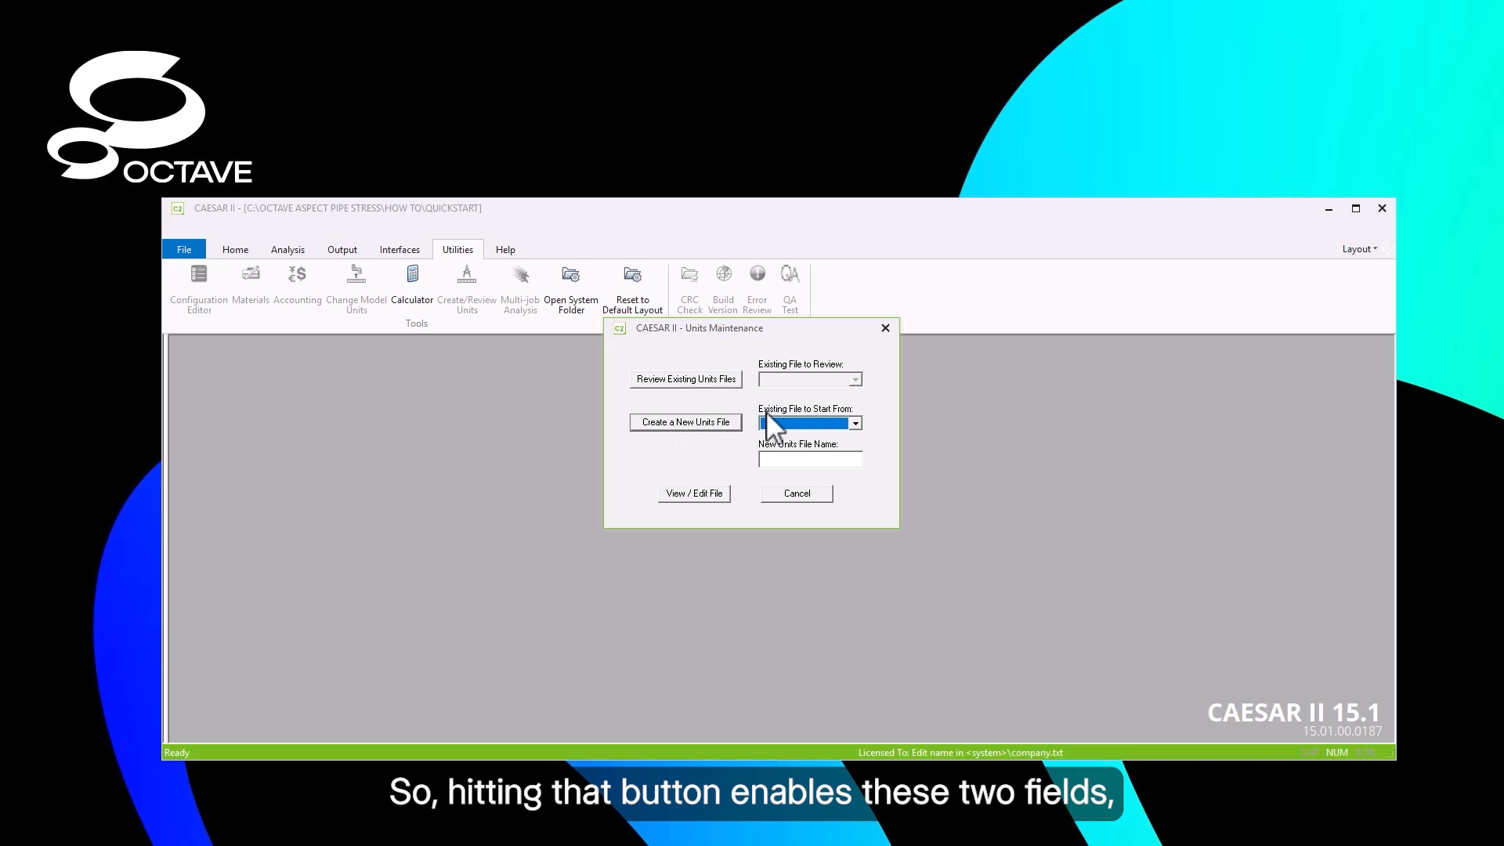
click(856, 424)
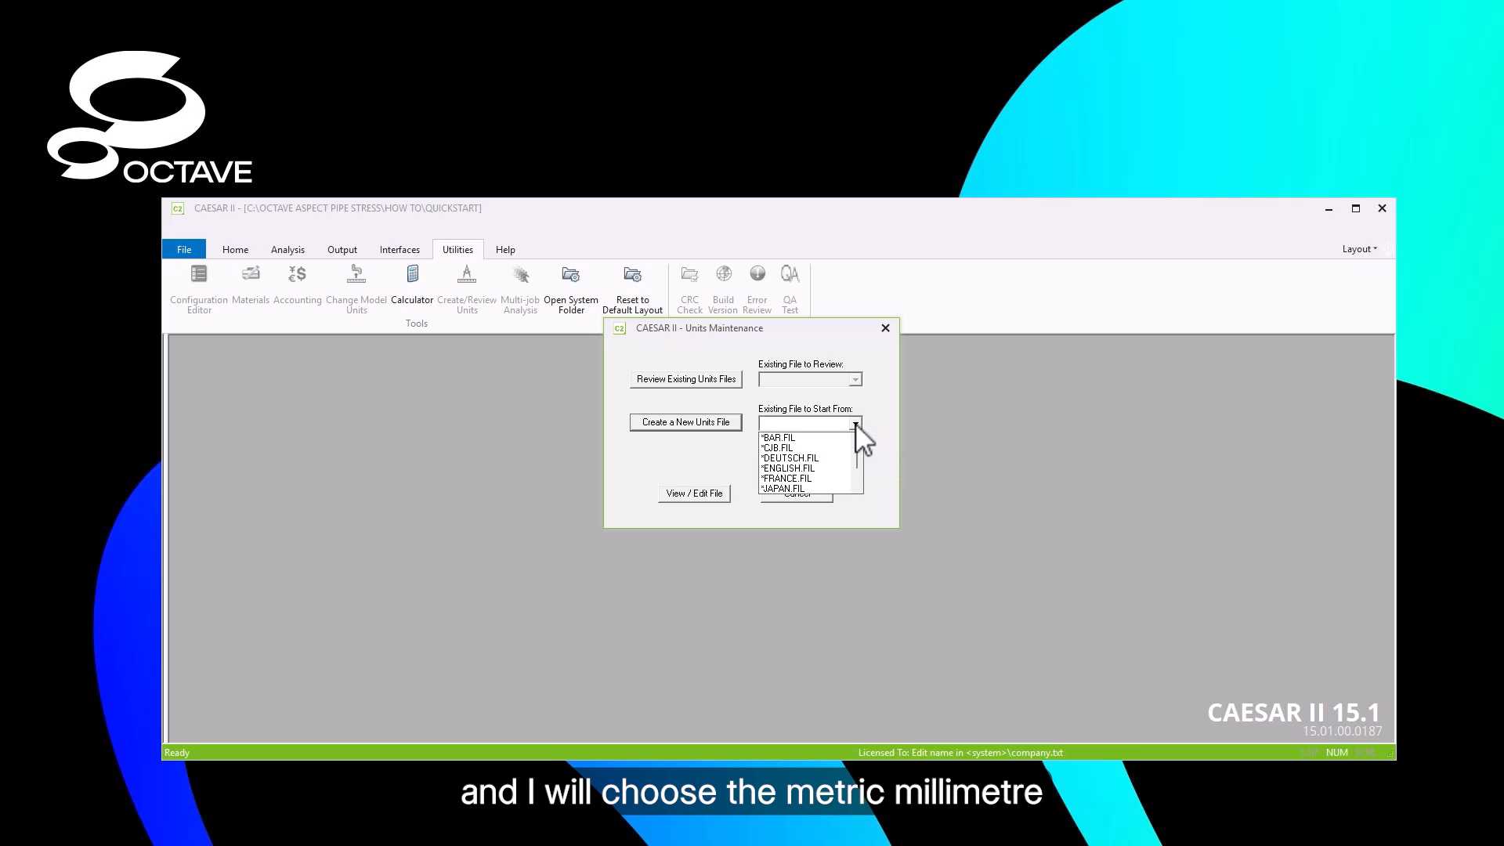
scroll(860, 460, down, 1)
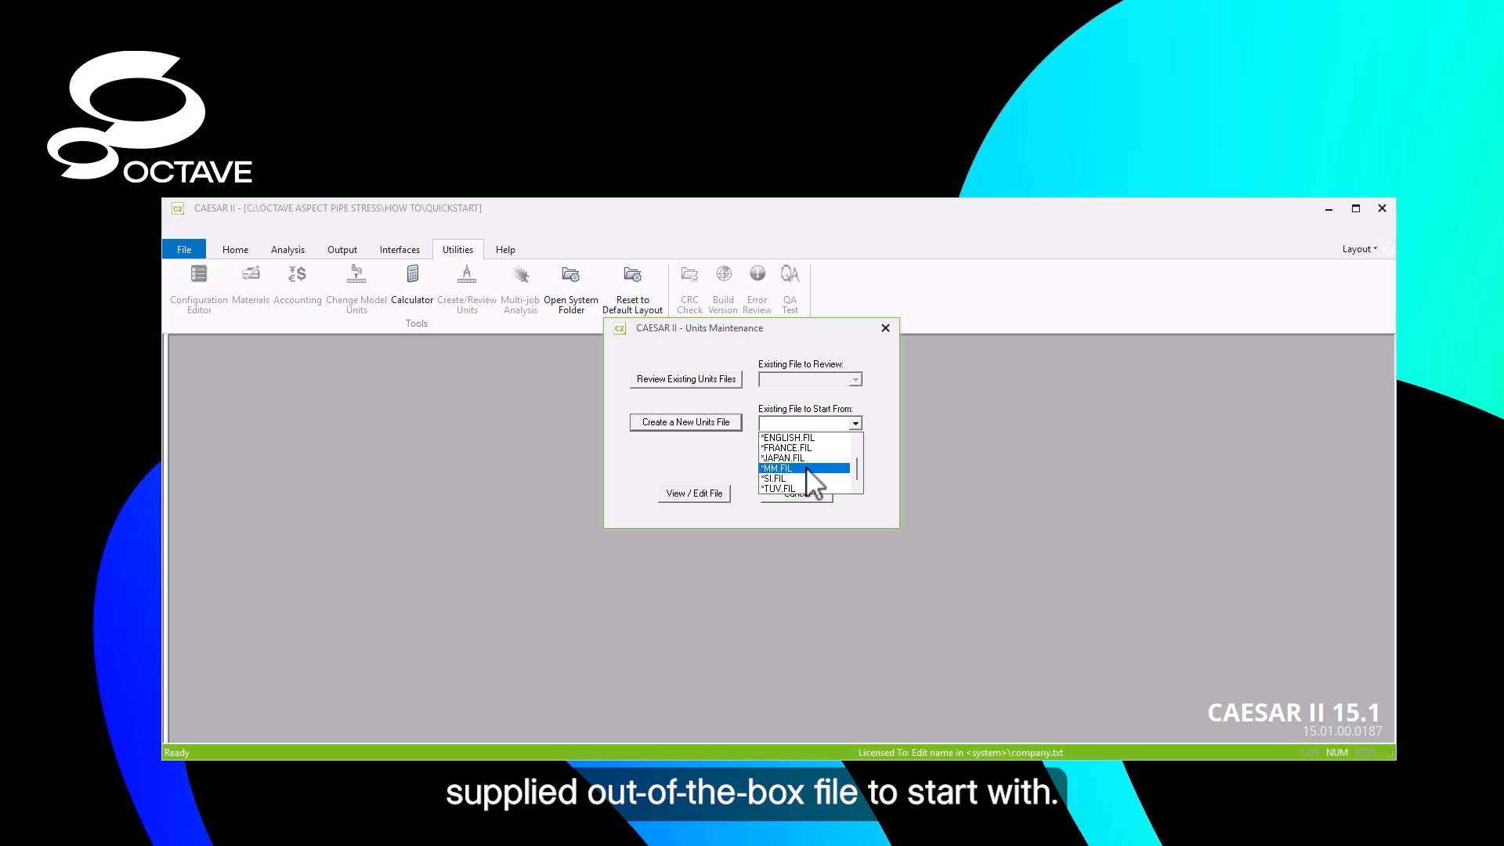
click(807, 469)
click(801, 460)
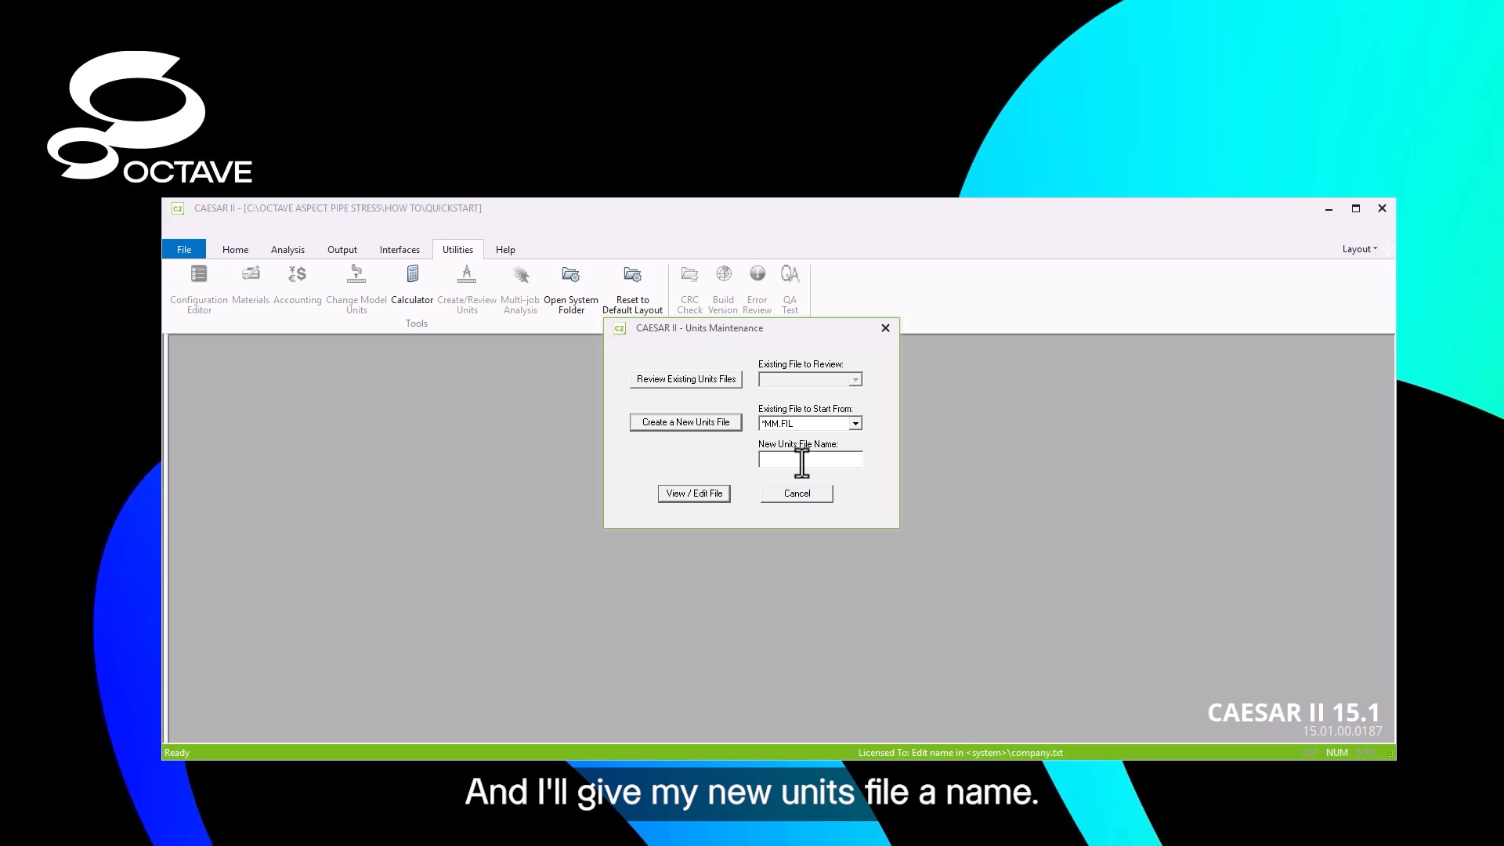
text(Qstart)
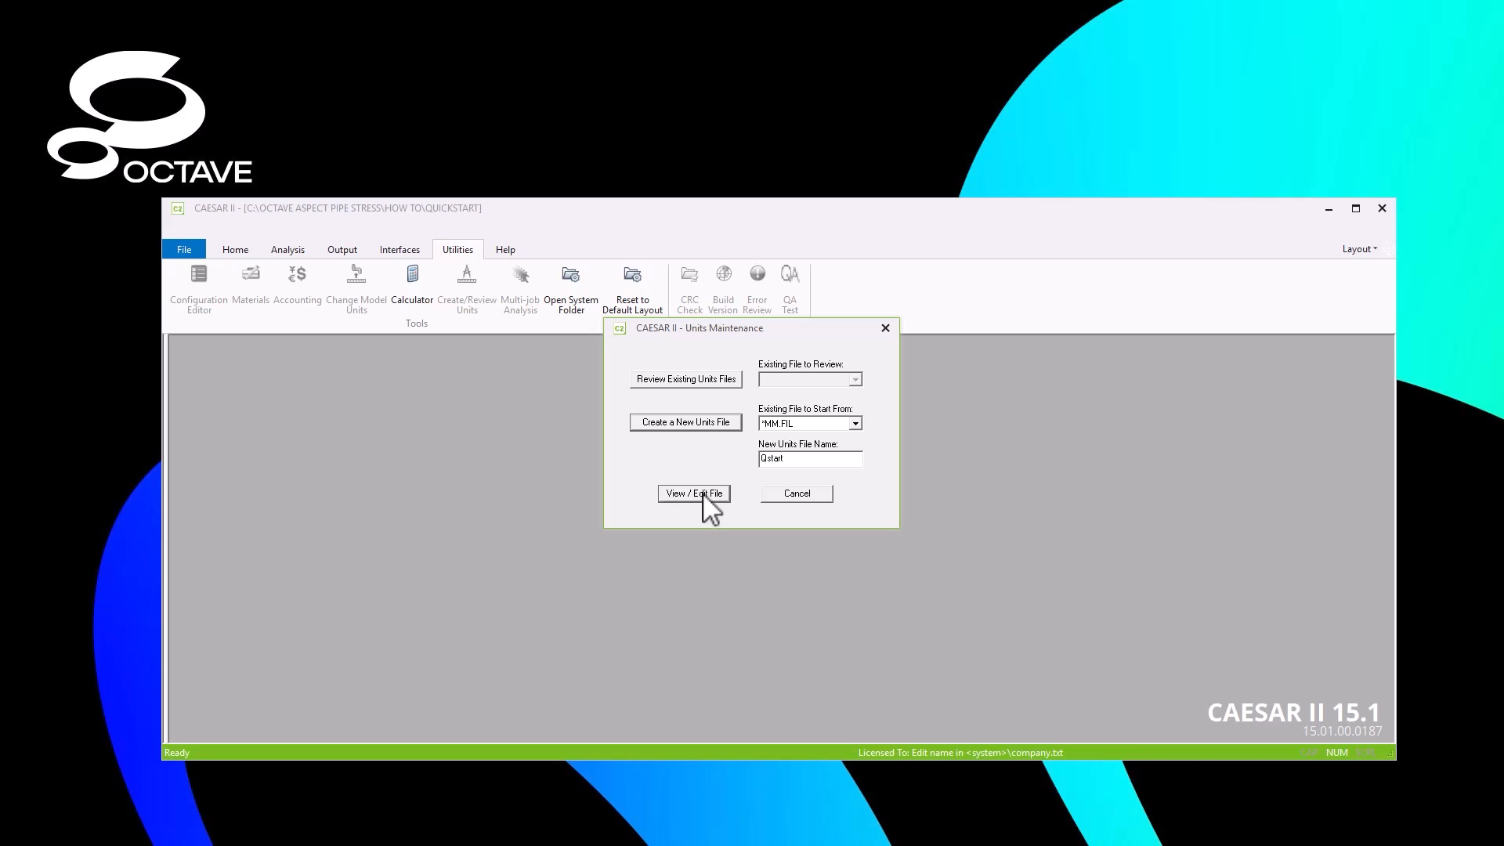
click(693, 494)
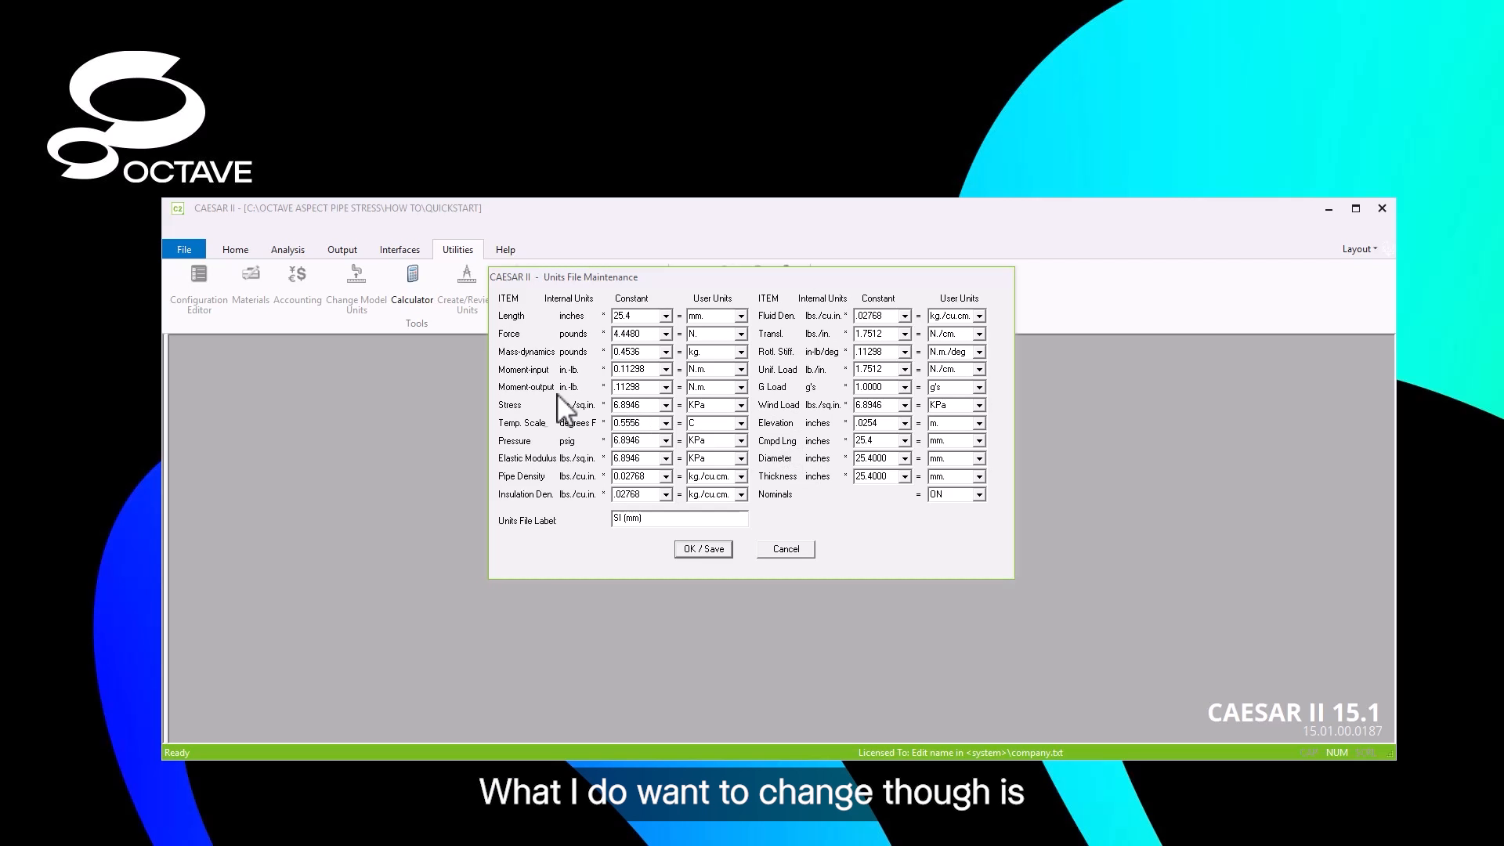
Set the user units for stress, pressure and elastic modulus to N./sq.mm
click(741, 407)
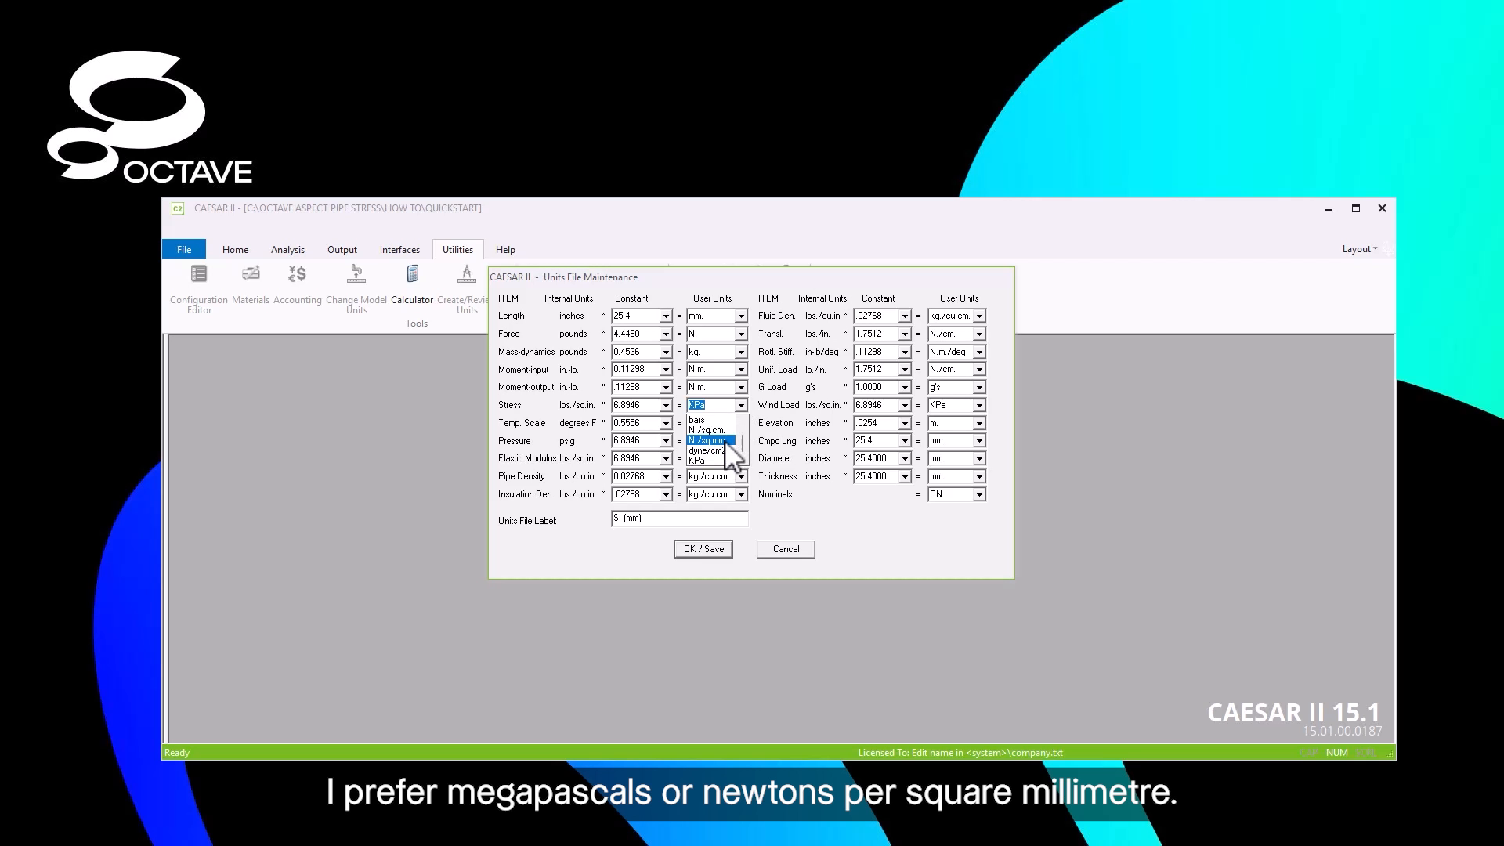
click(725, 441)
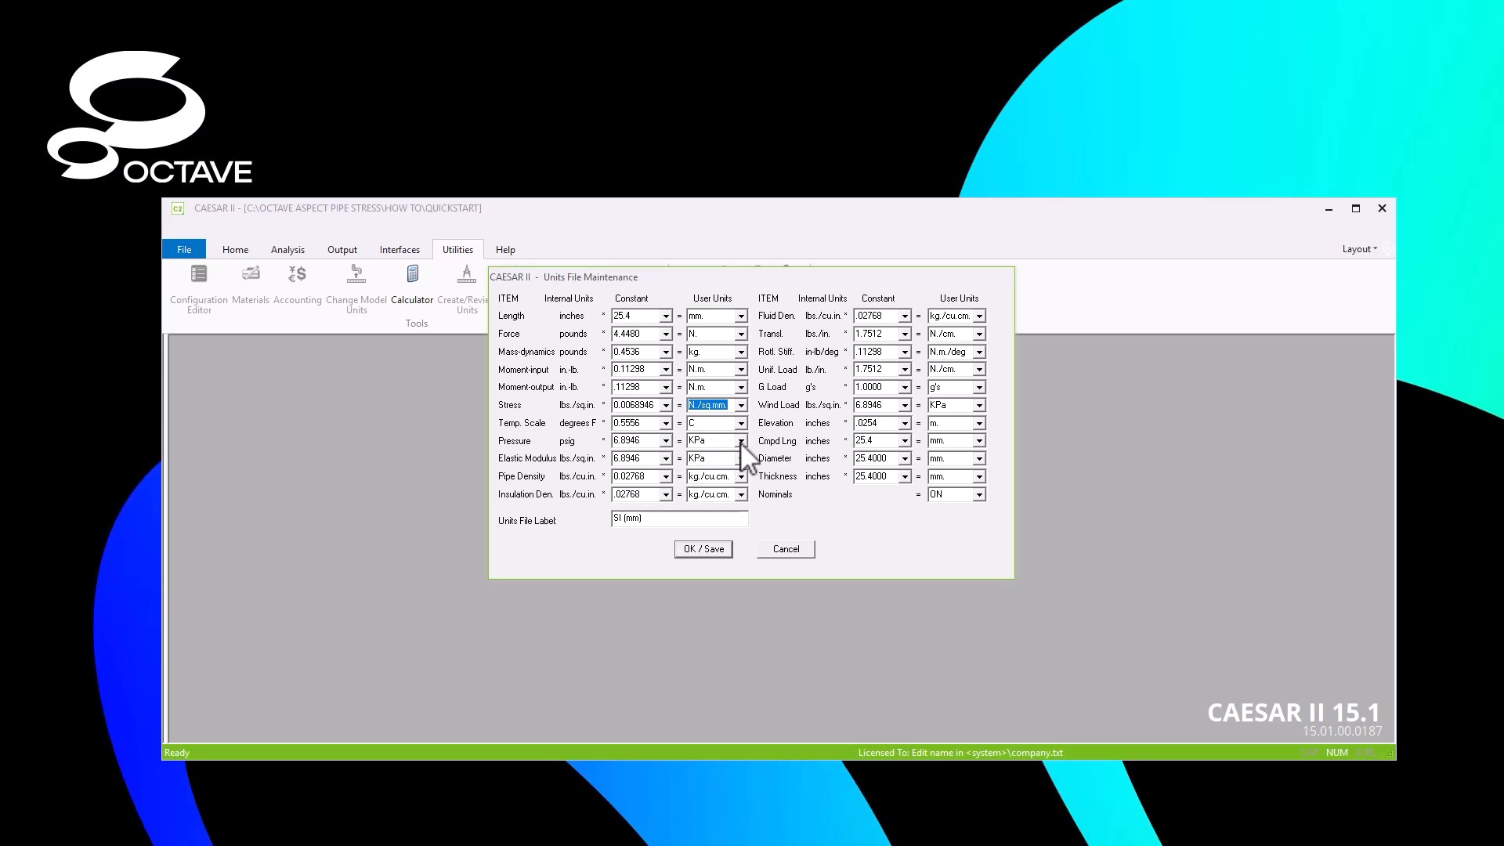
click(741, 441)
click(741, 441)
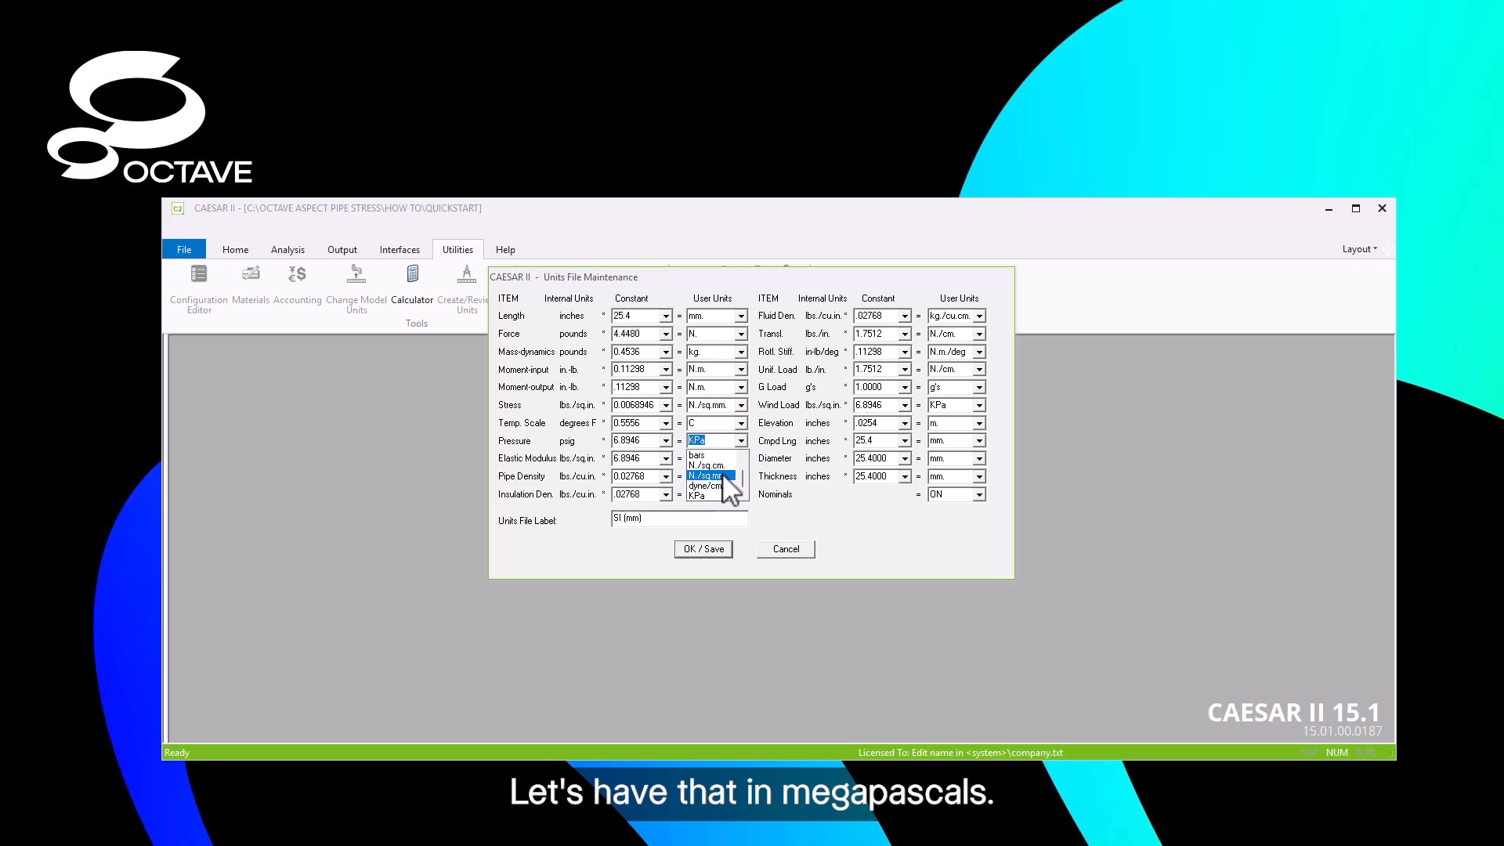
click(724, 476)
click(741, 459)
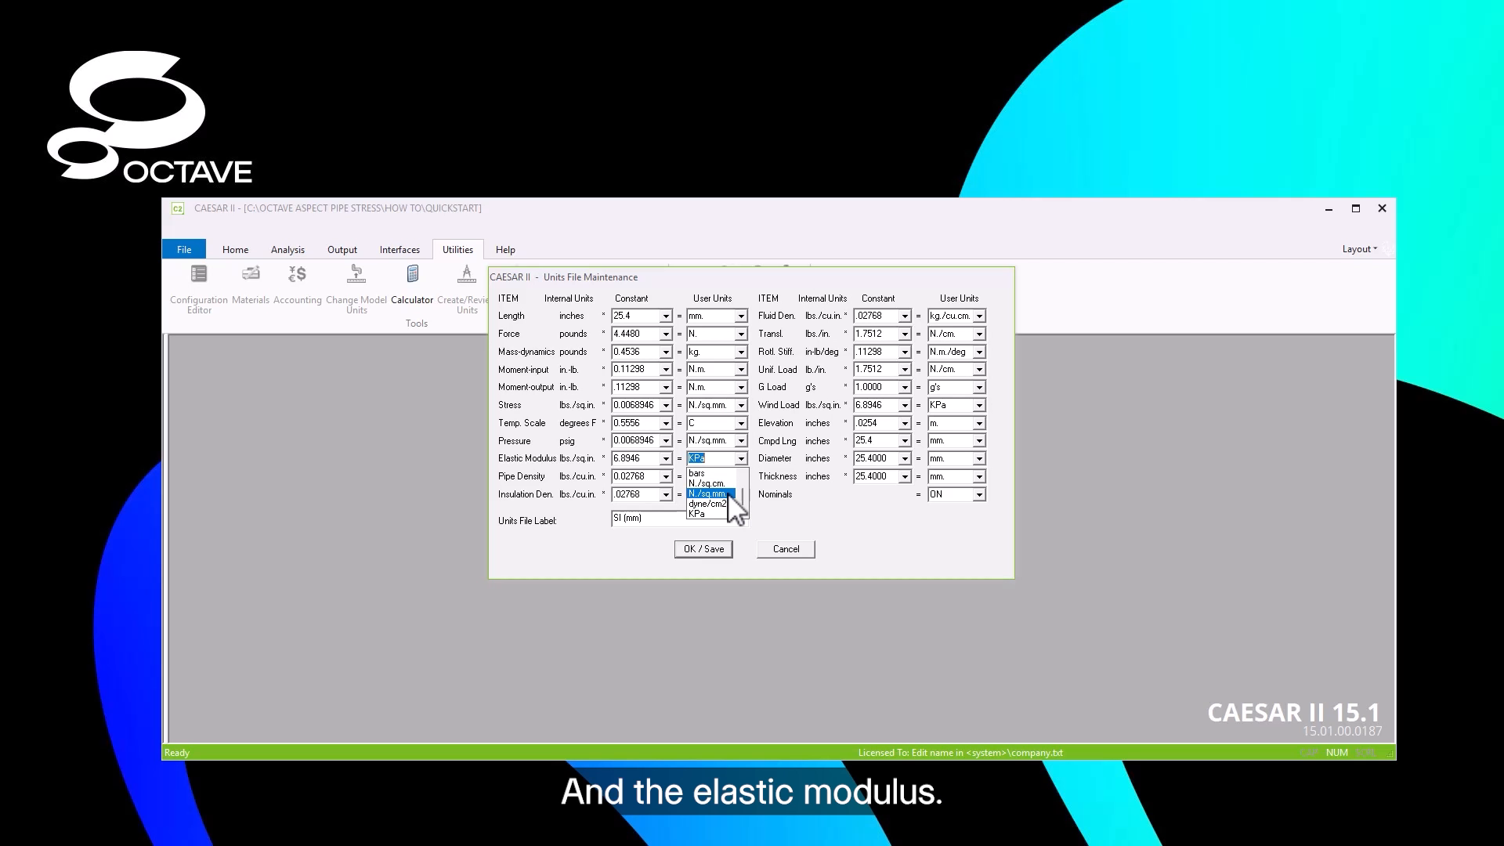
click(728, 494)
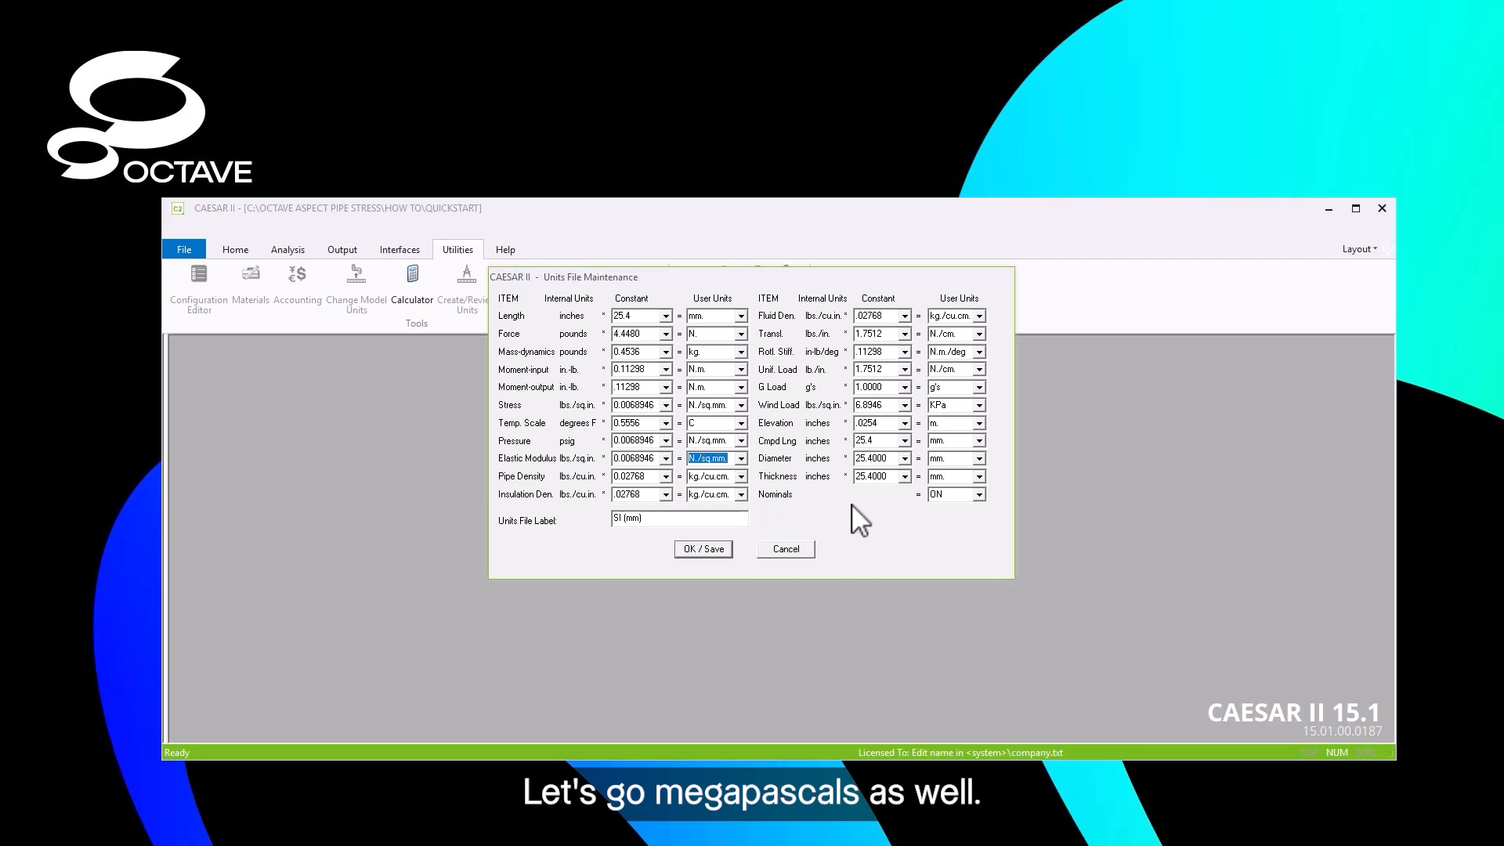
Set the user units for pipe density, insulation density and fluid density to kg/cu.m
click(741, 477)
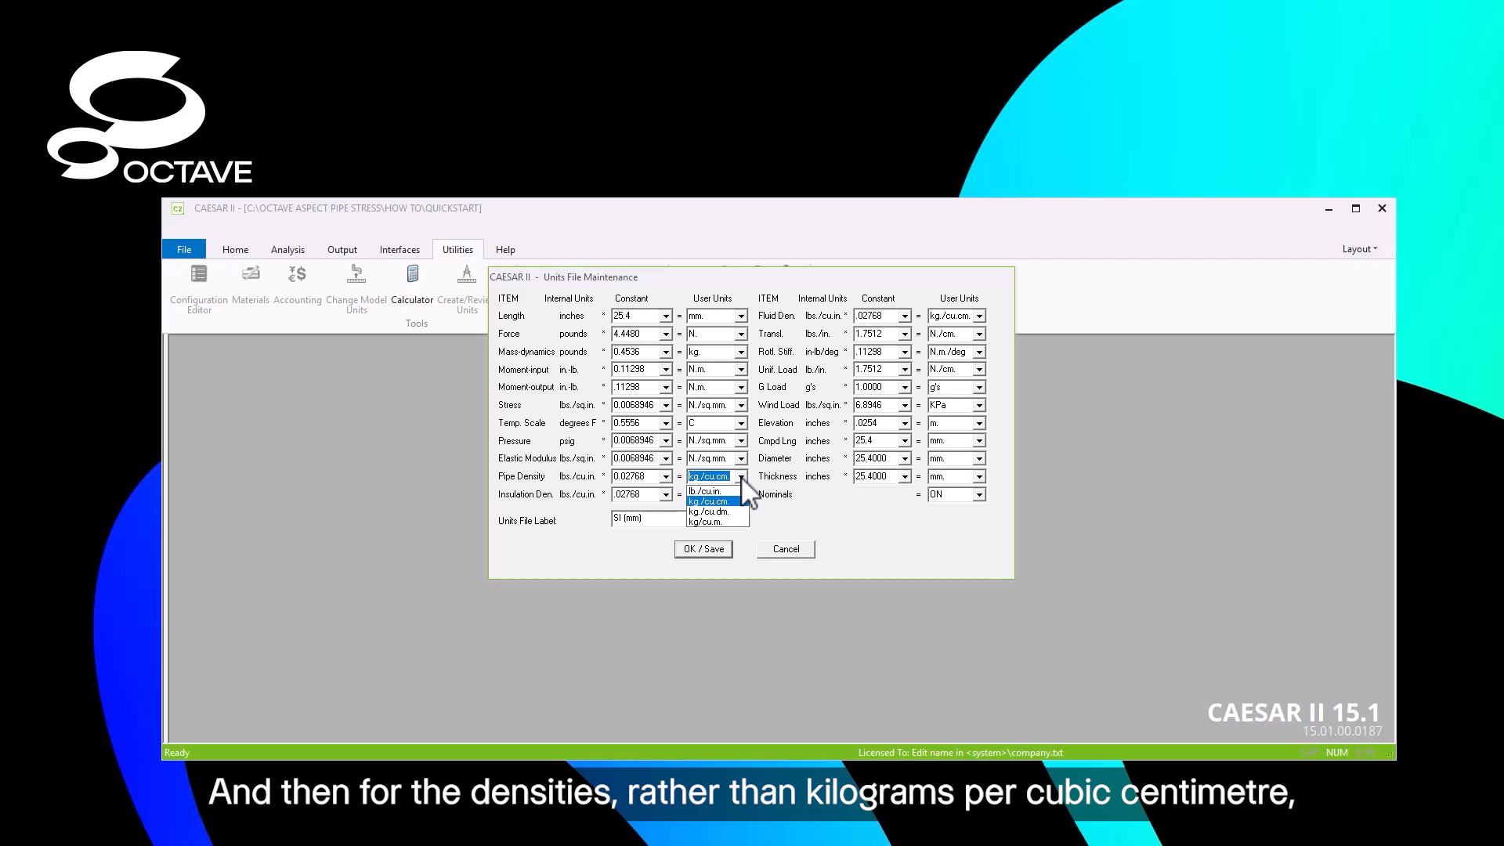
click(732, 521)
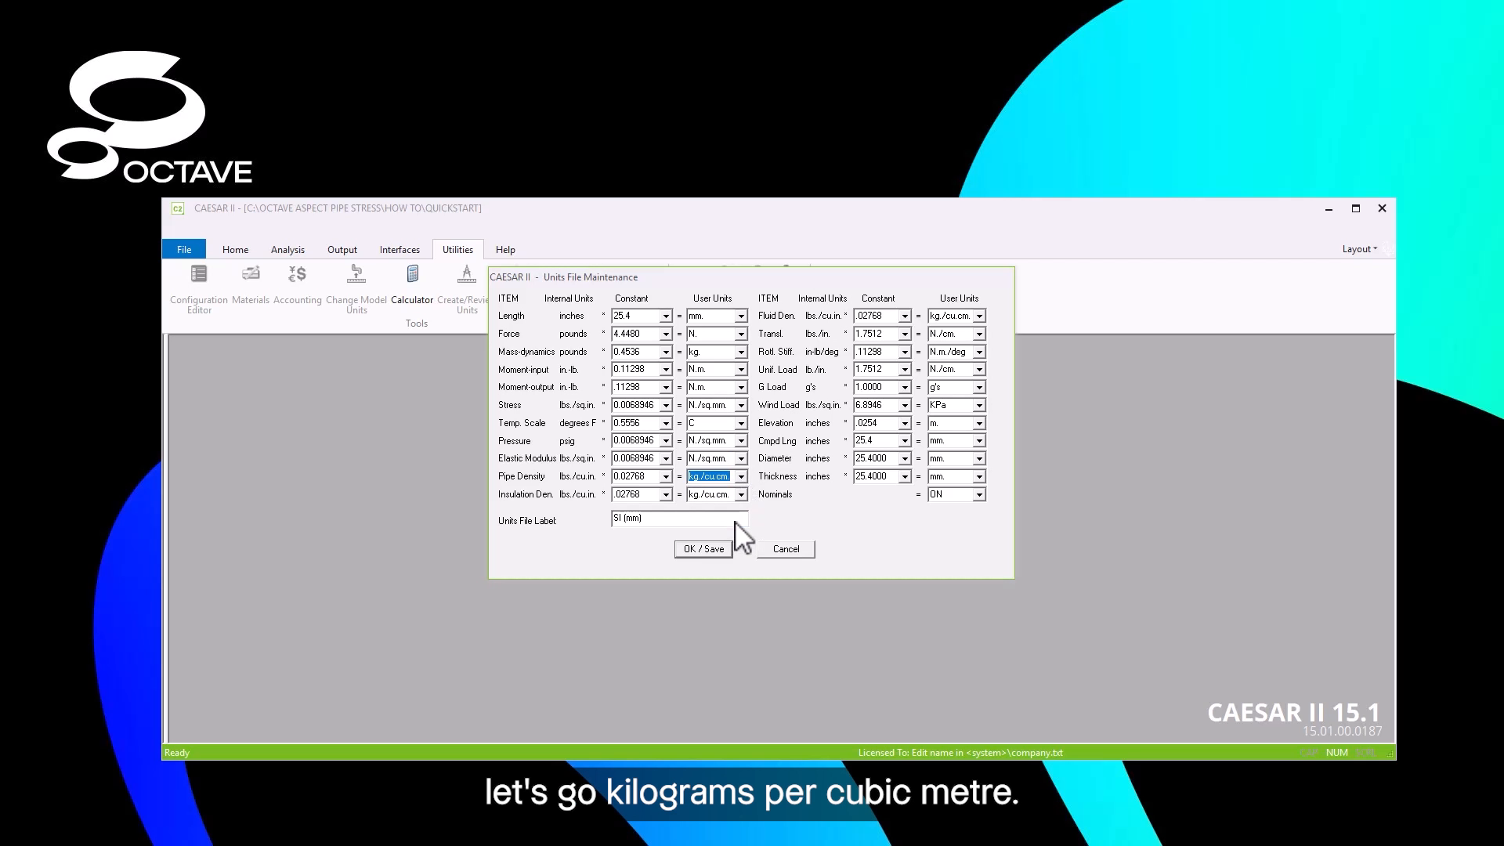
click(741, 494)
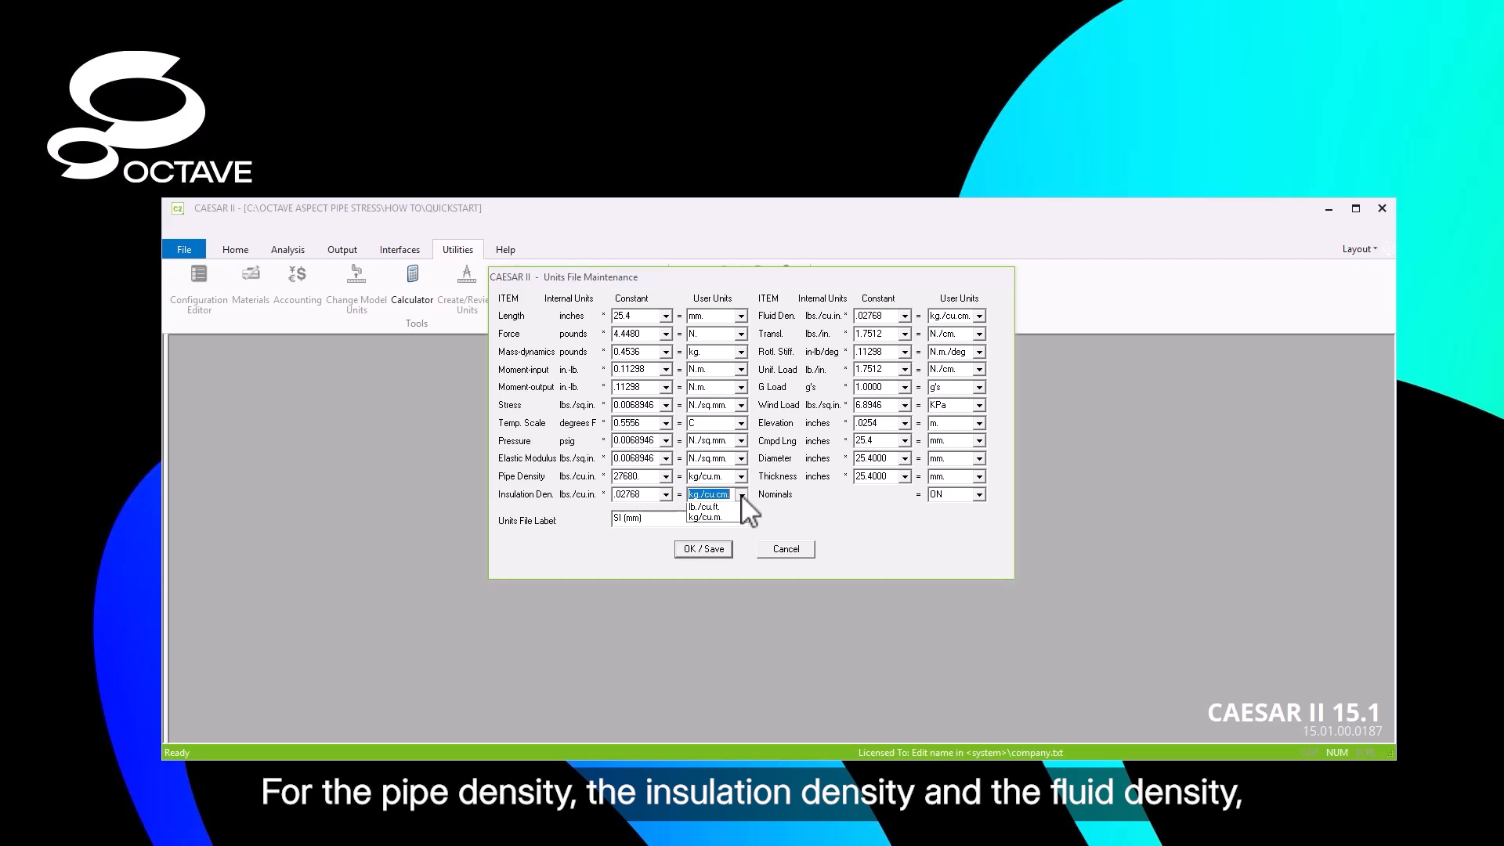
click(735, 548)
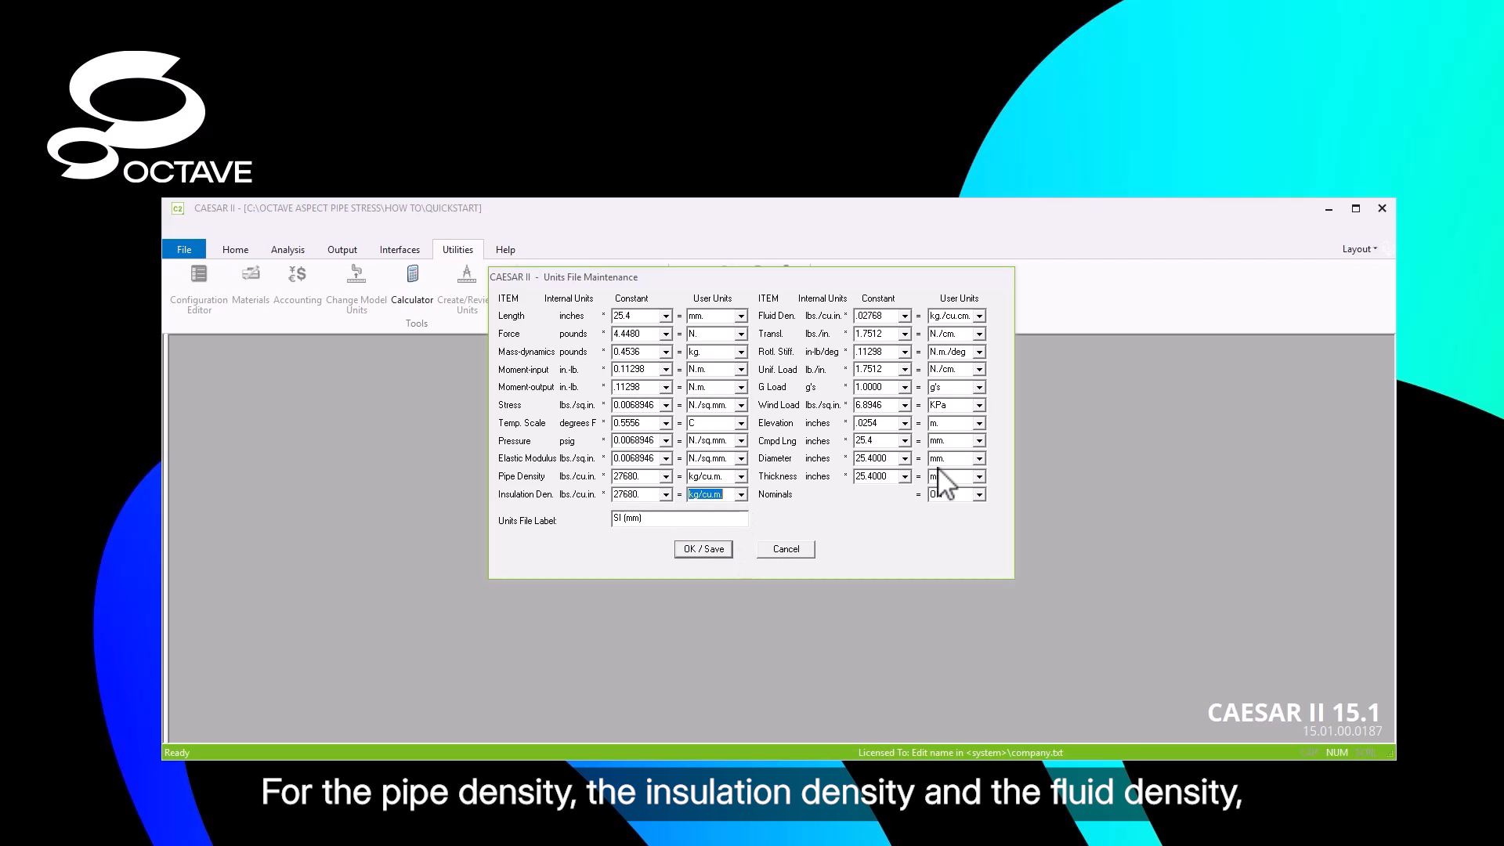
click(979, 315)
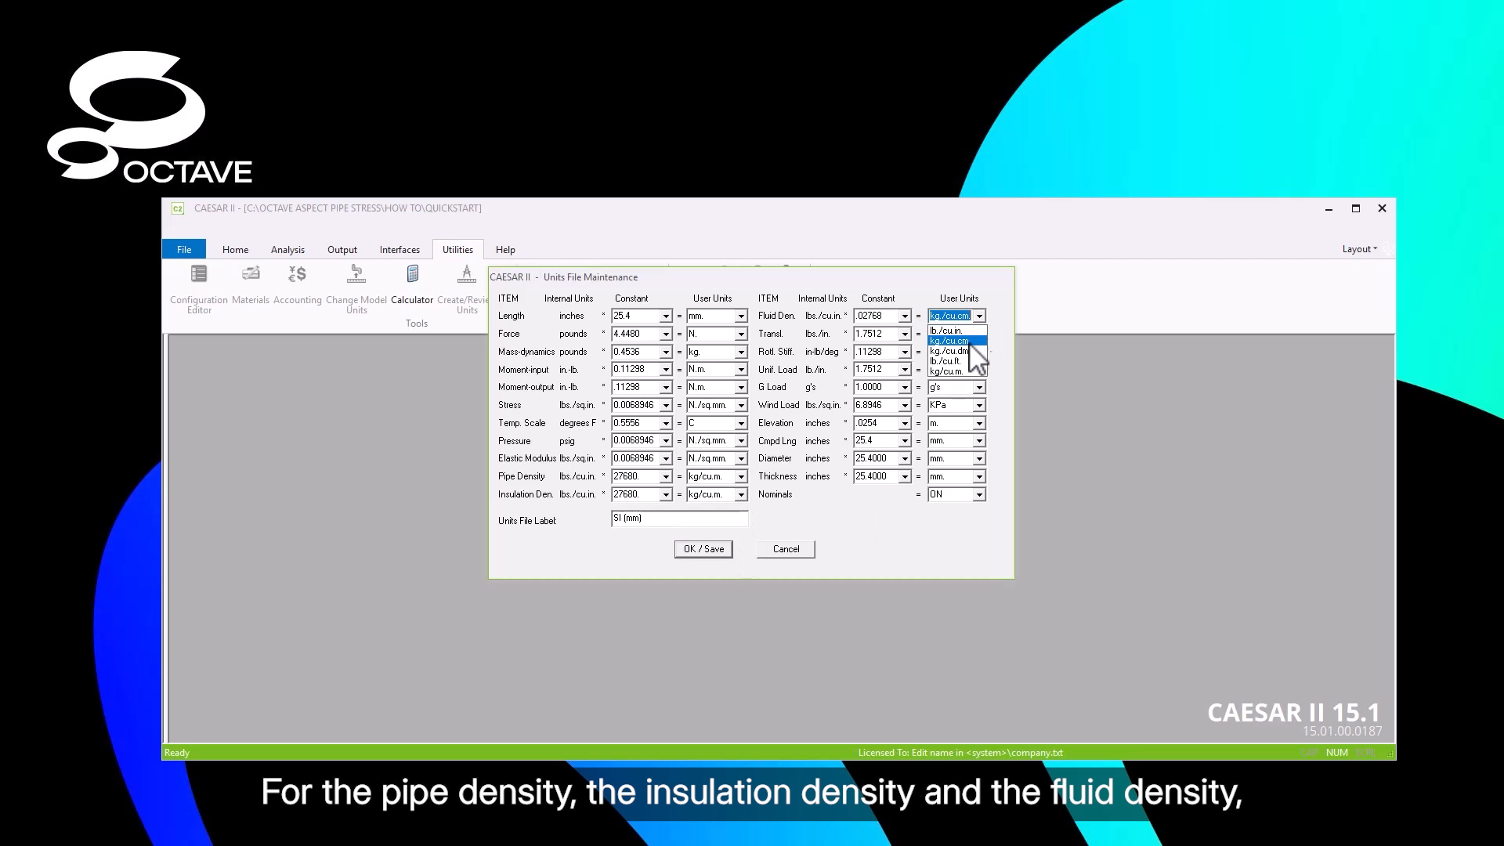
click(966, 369)
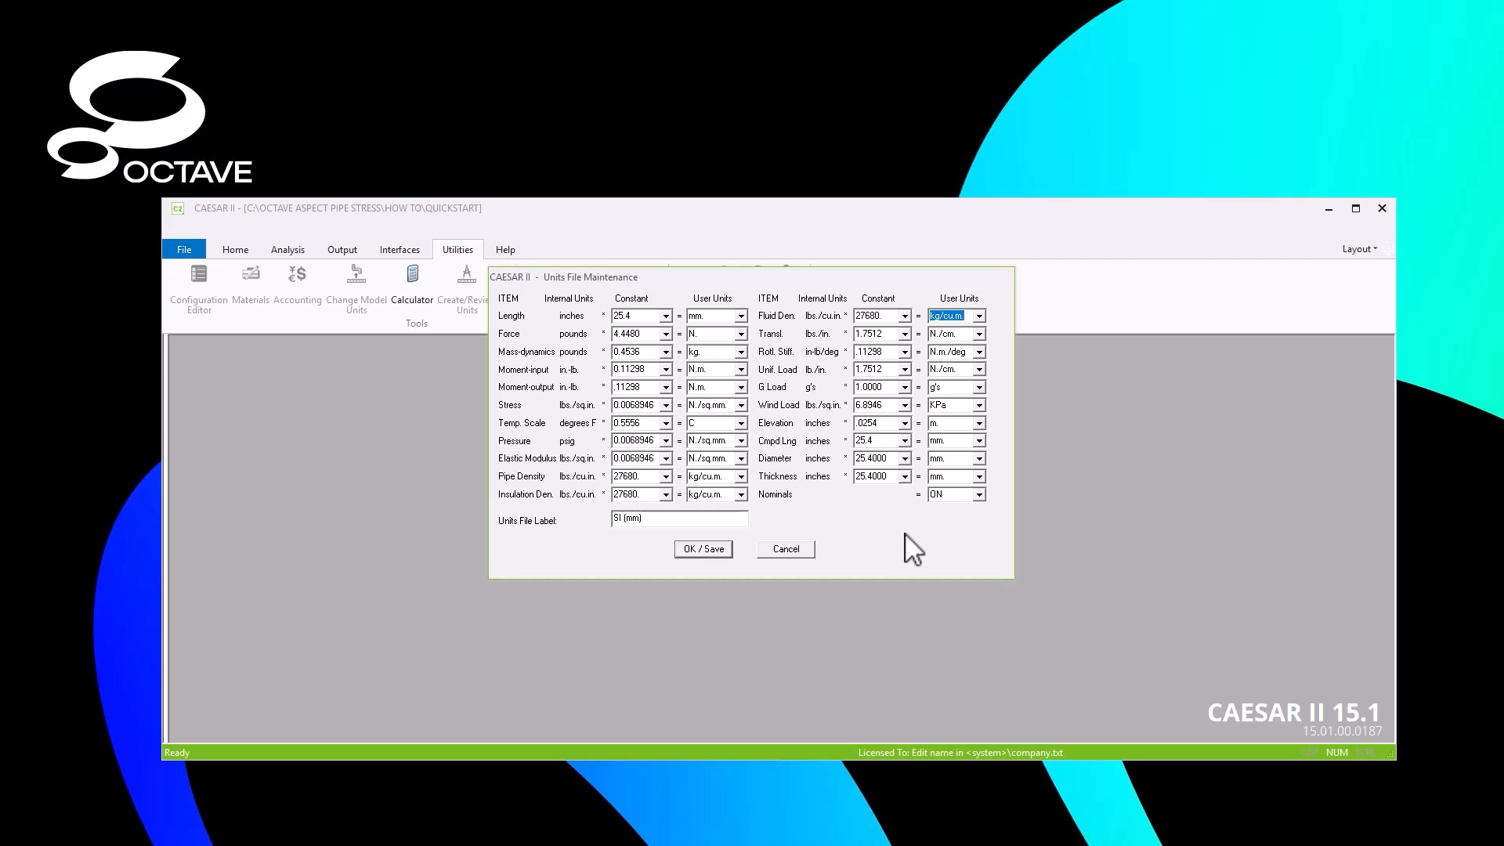
Set the user units for translational stiffness and uniform load to N./mm
click(979, 335)
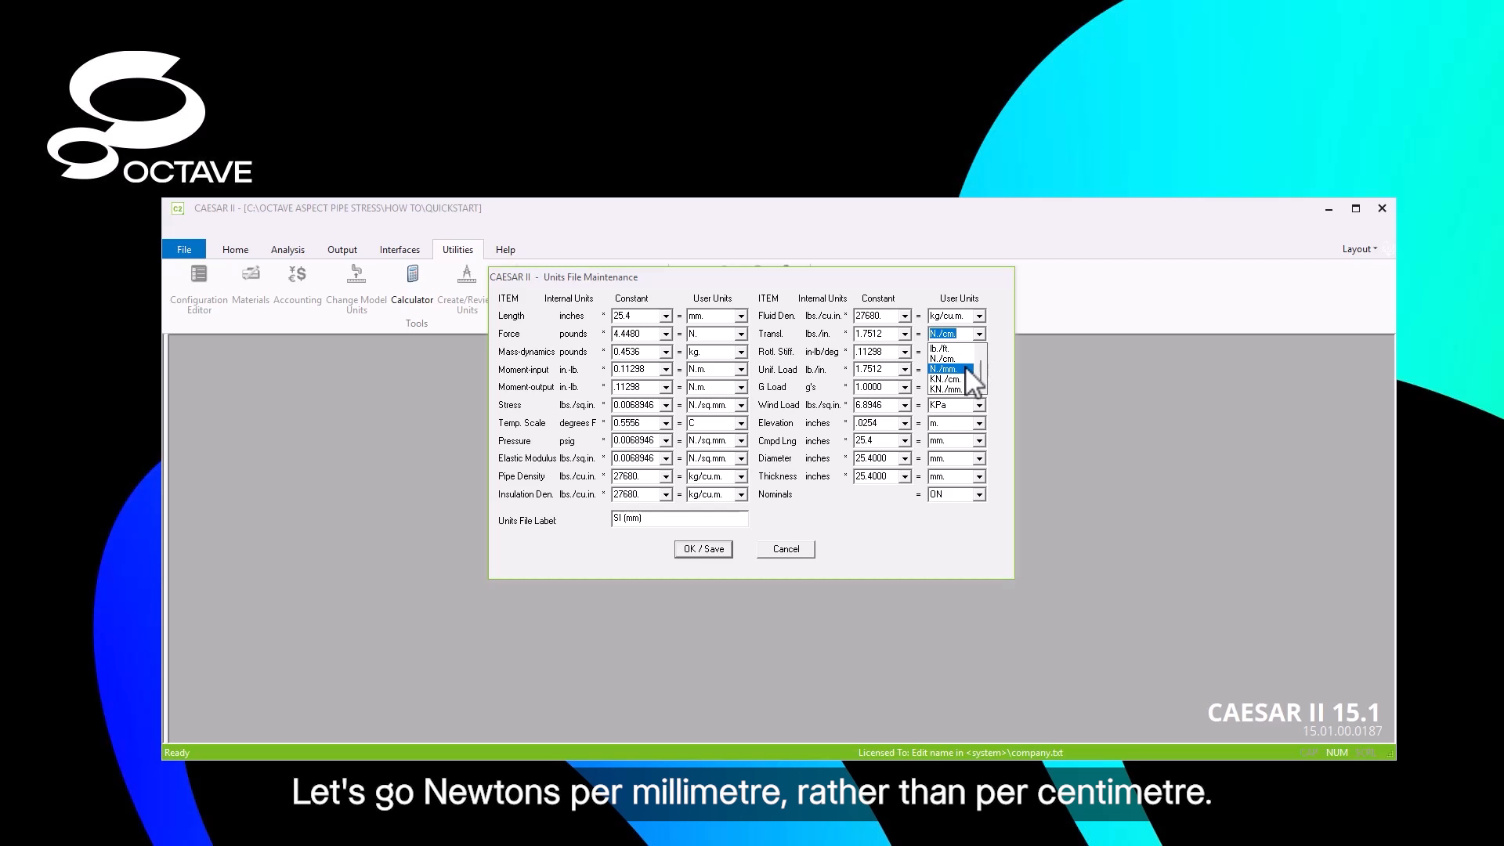
click(968, 368)
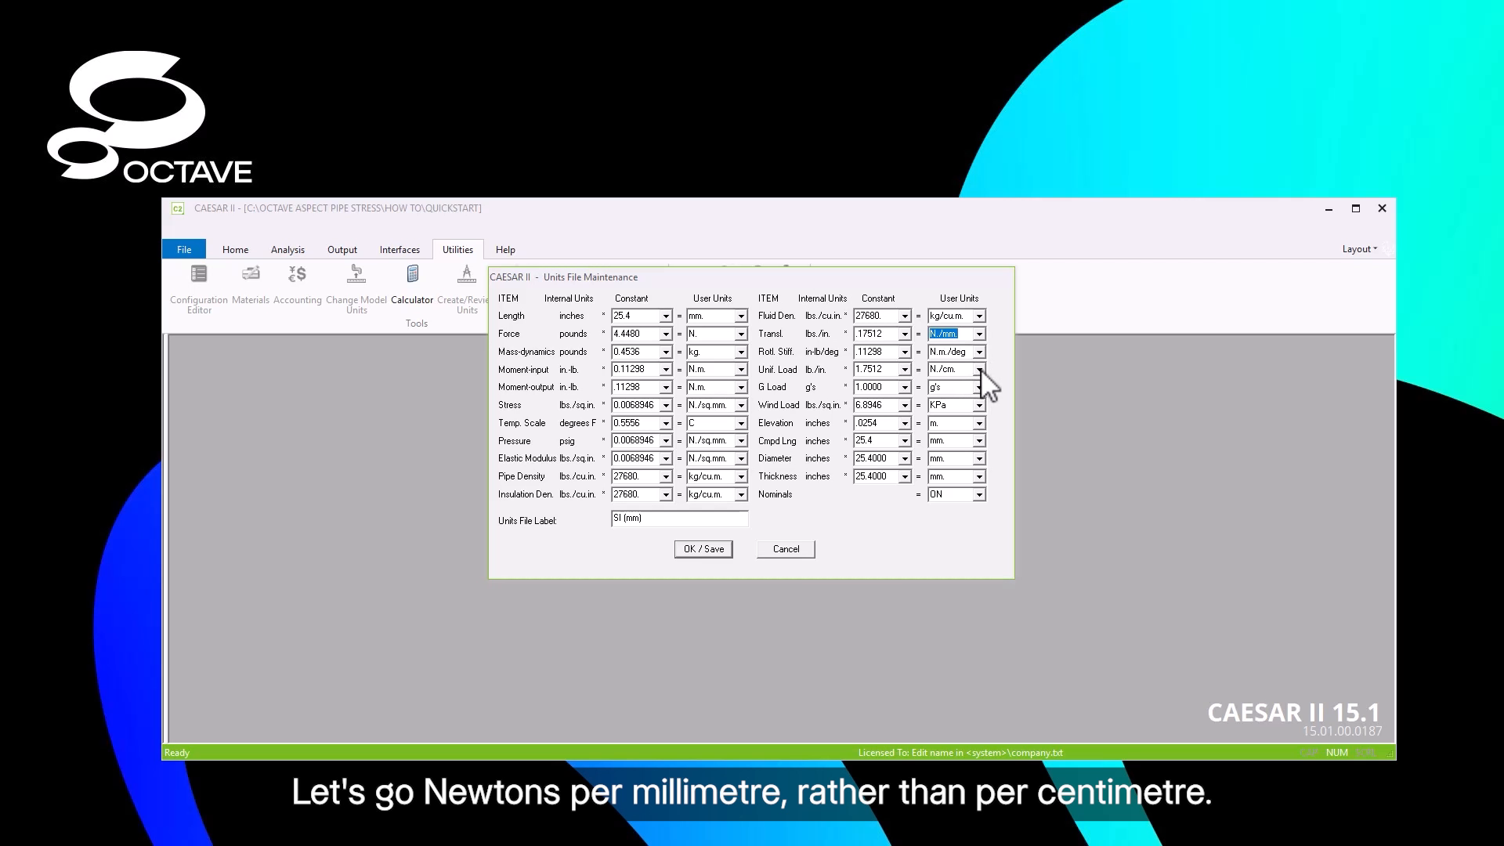
click(979, 369)
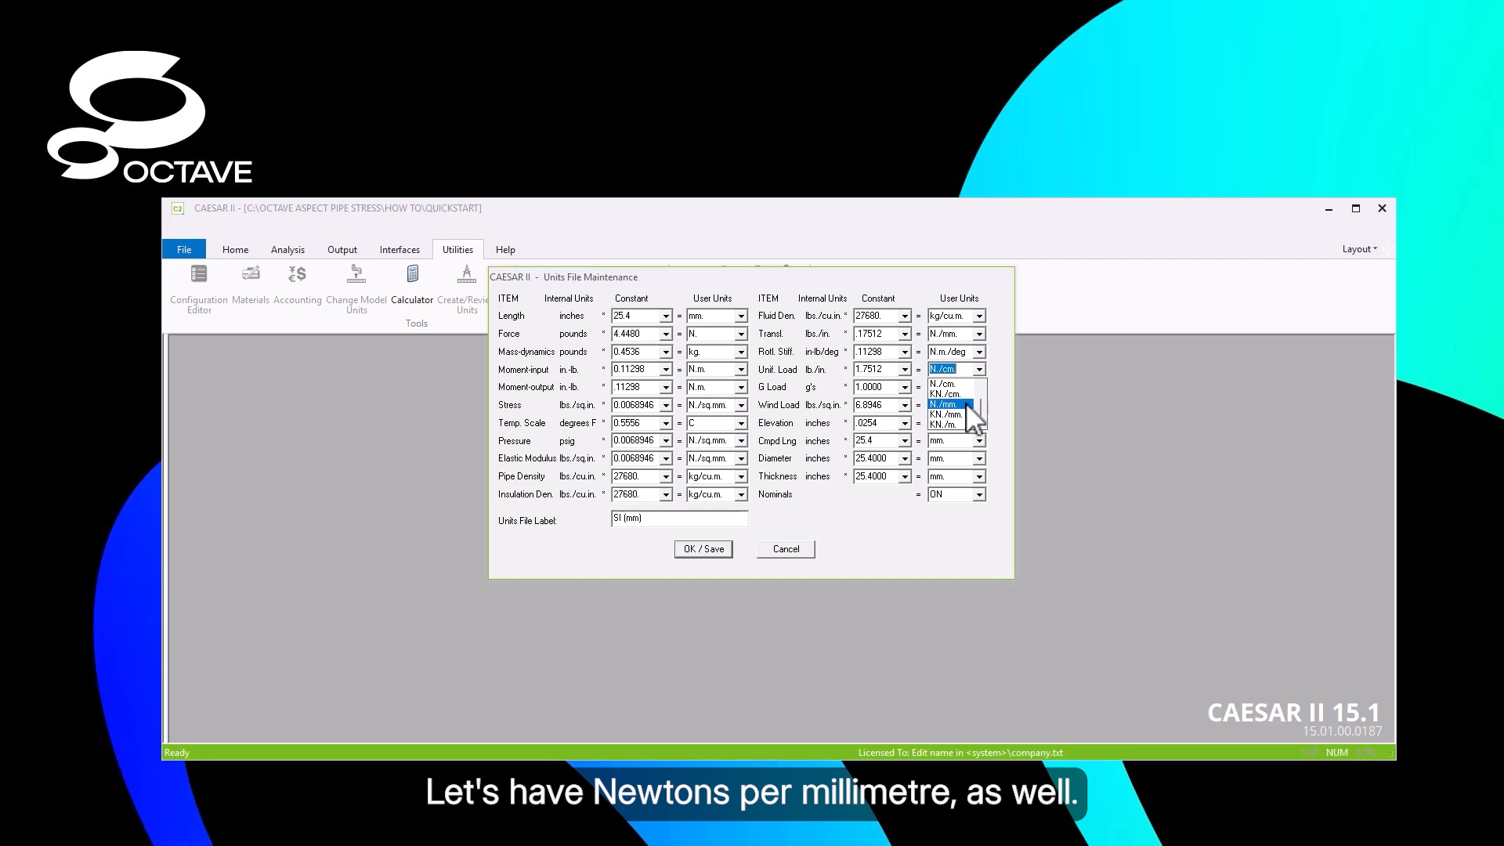
click(967, 404)
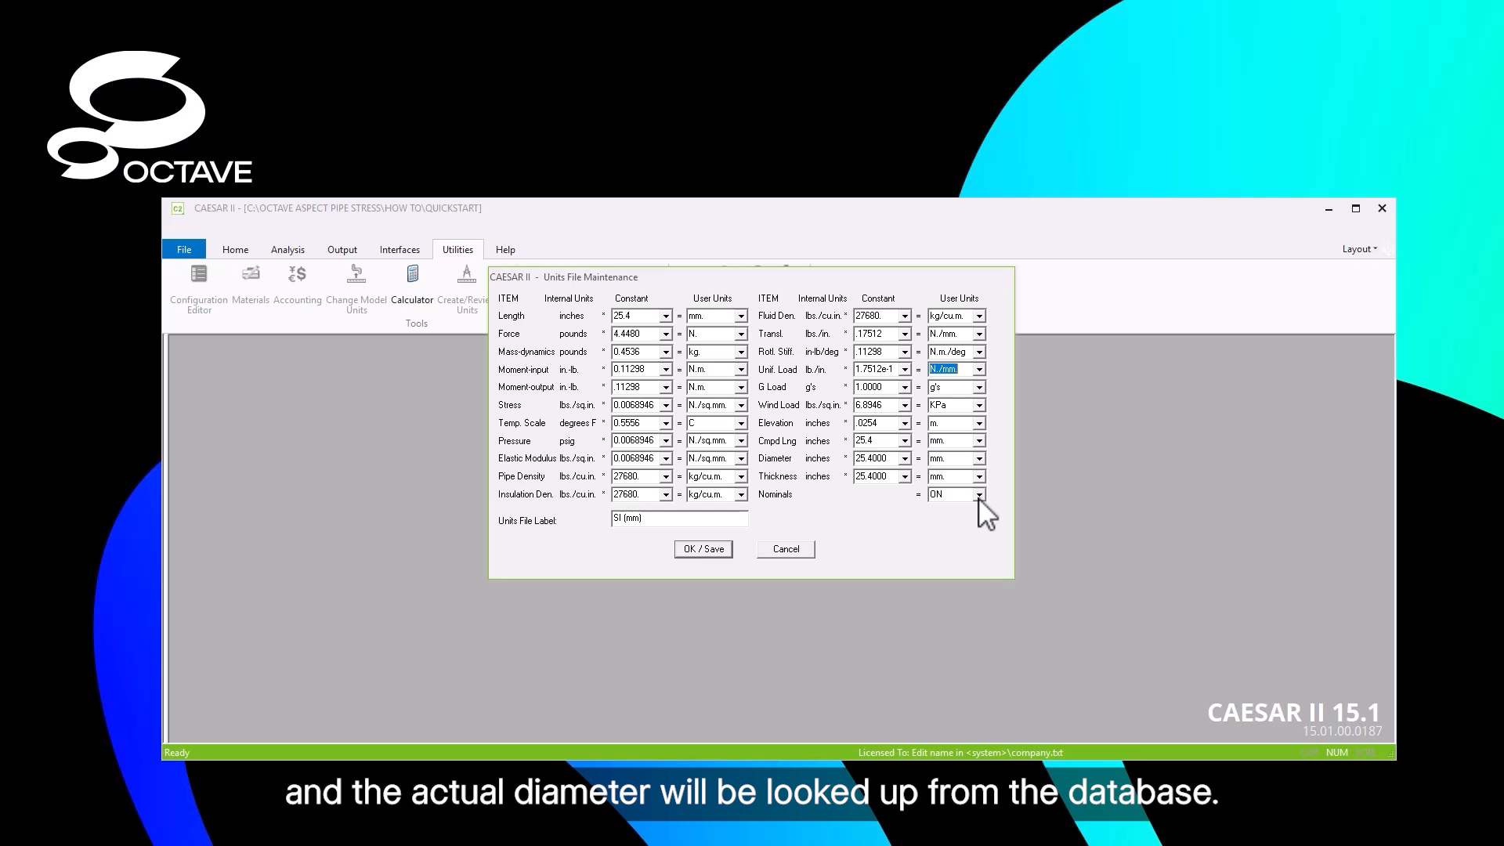
Label the units file "Quick Start", save it and close the units maintenance window
click(660, 522)
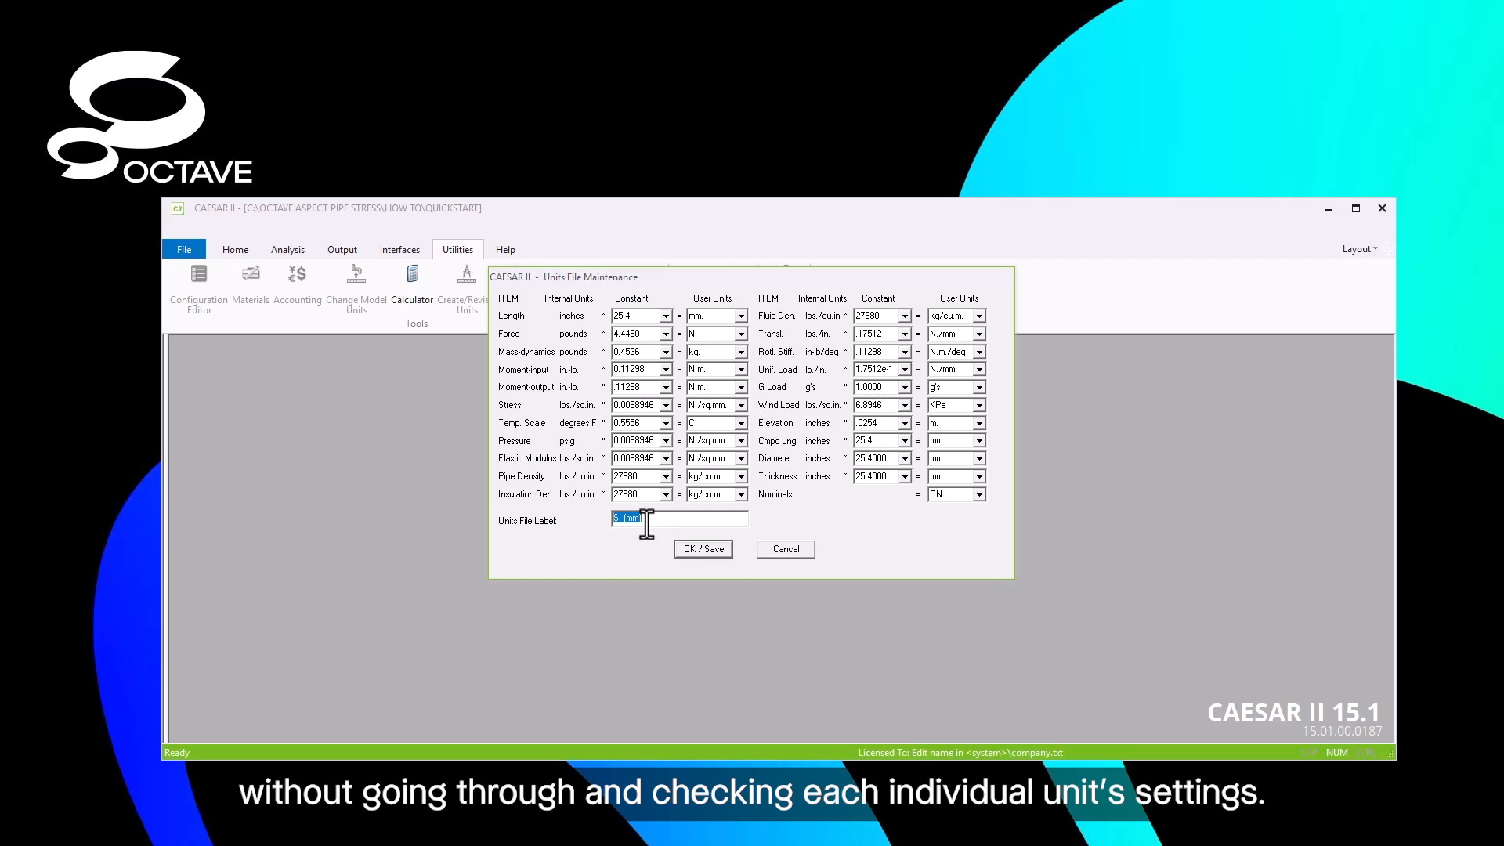
text(Quick S)
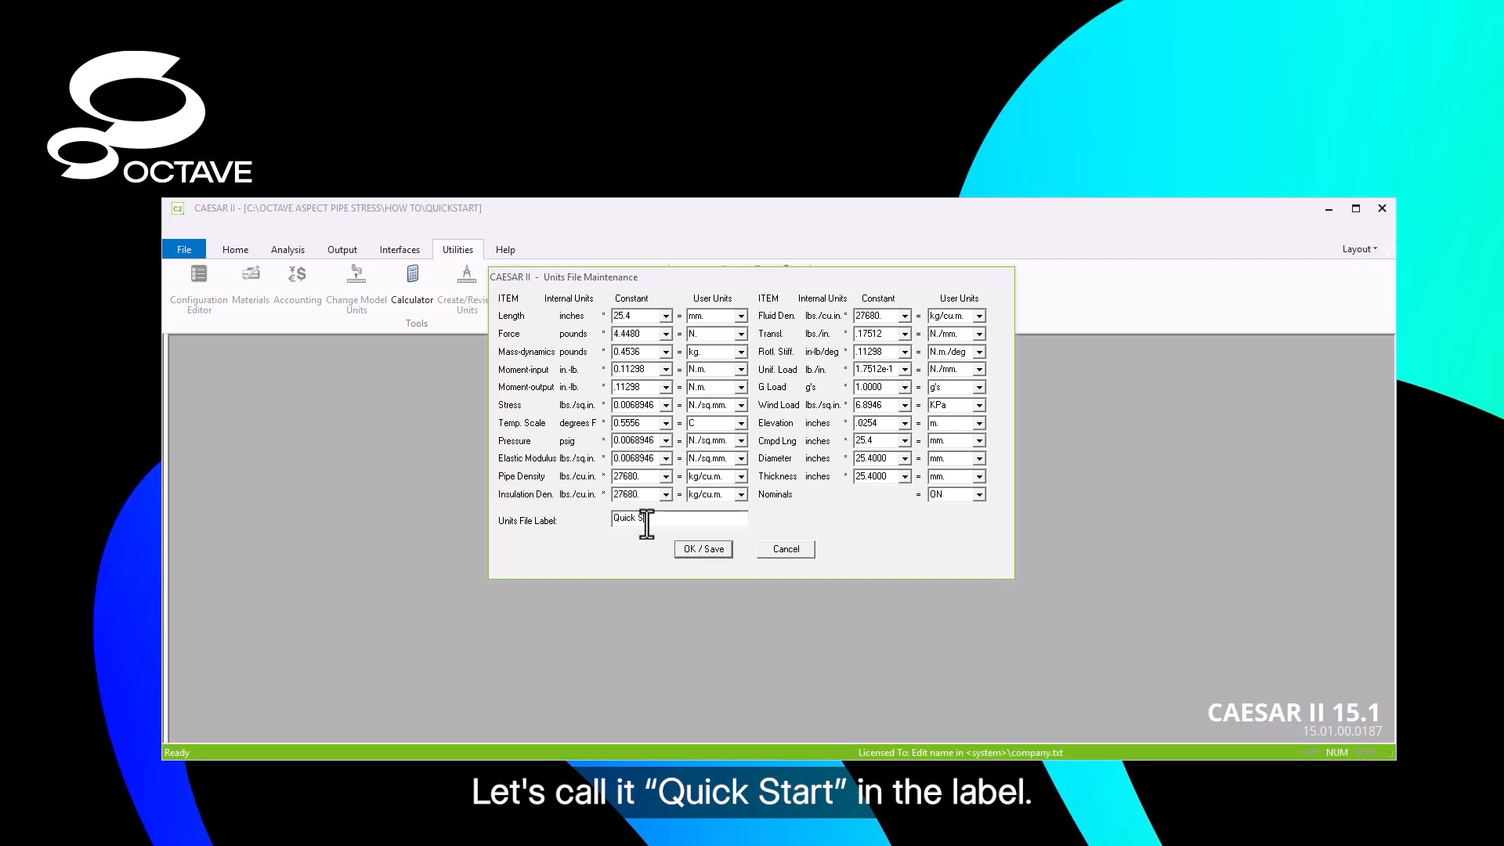
text(tart)
click(691, 546)
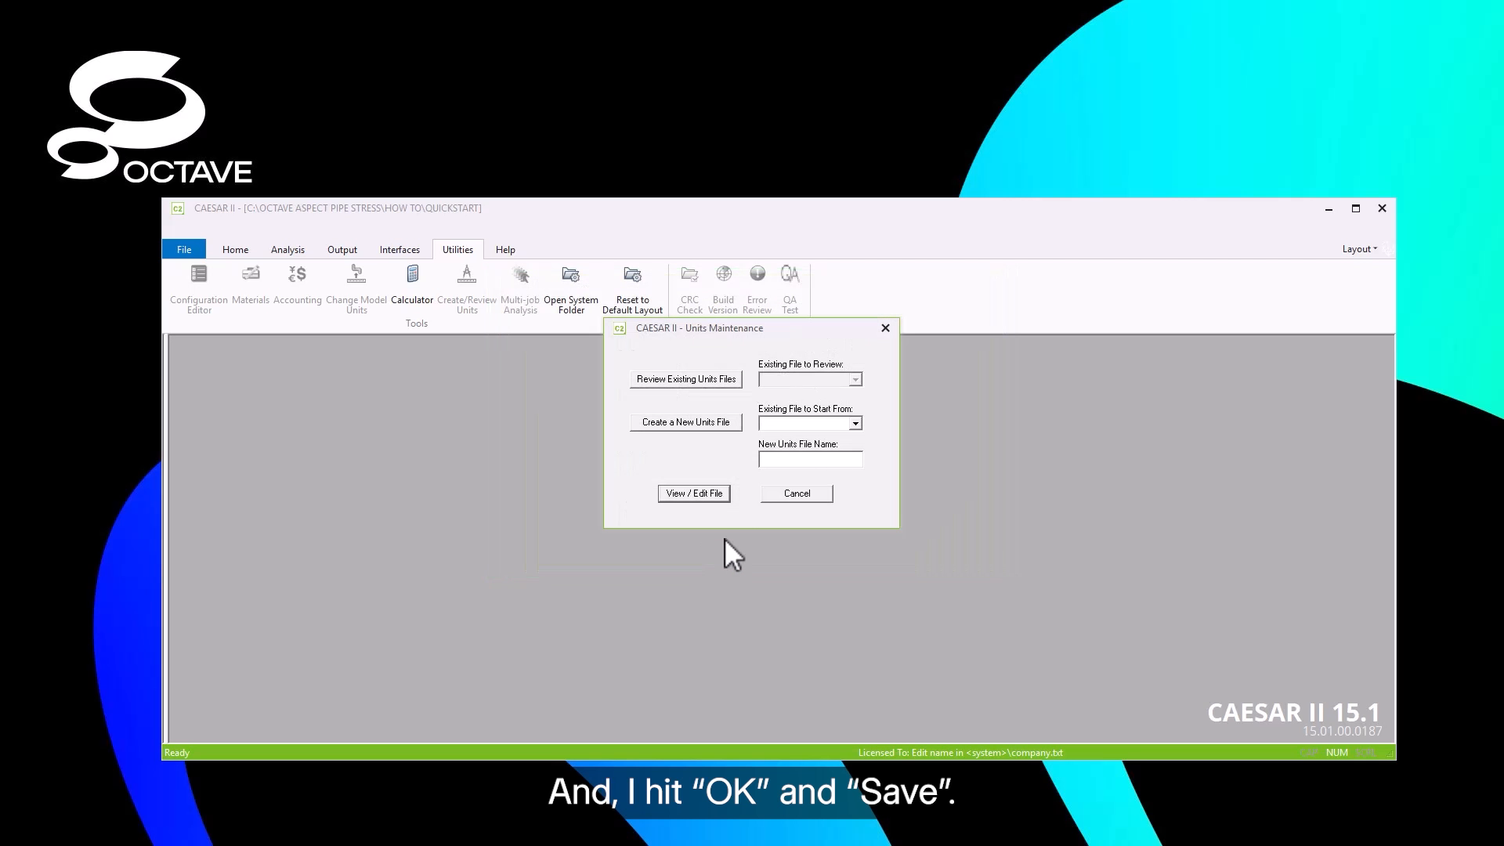
click(884, 328)
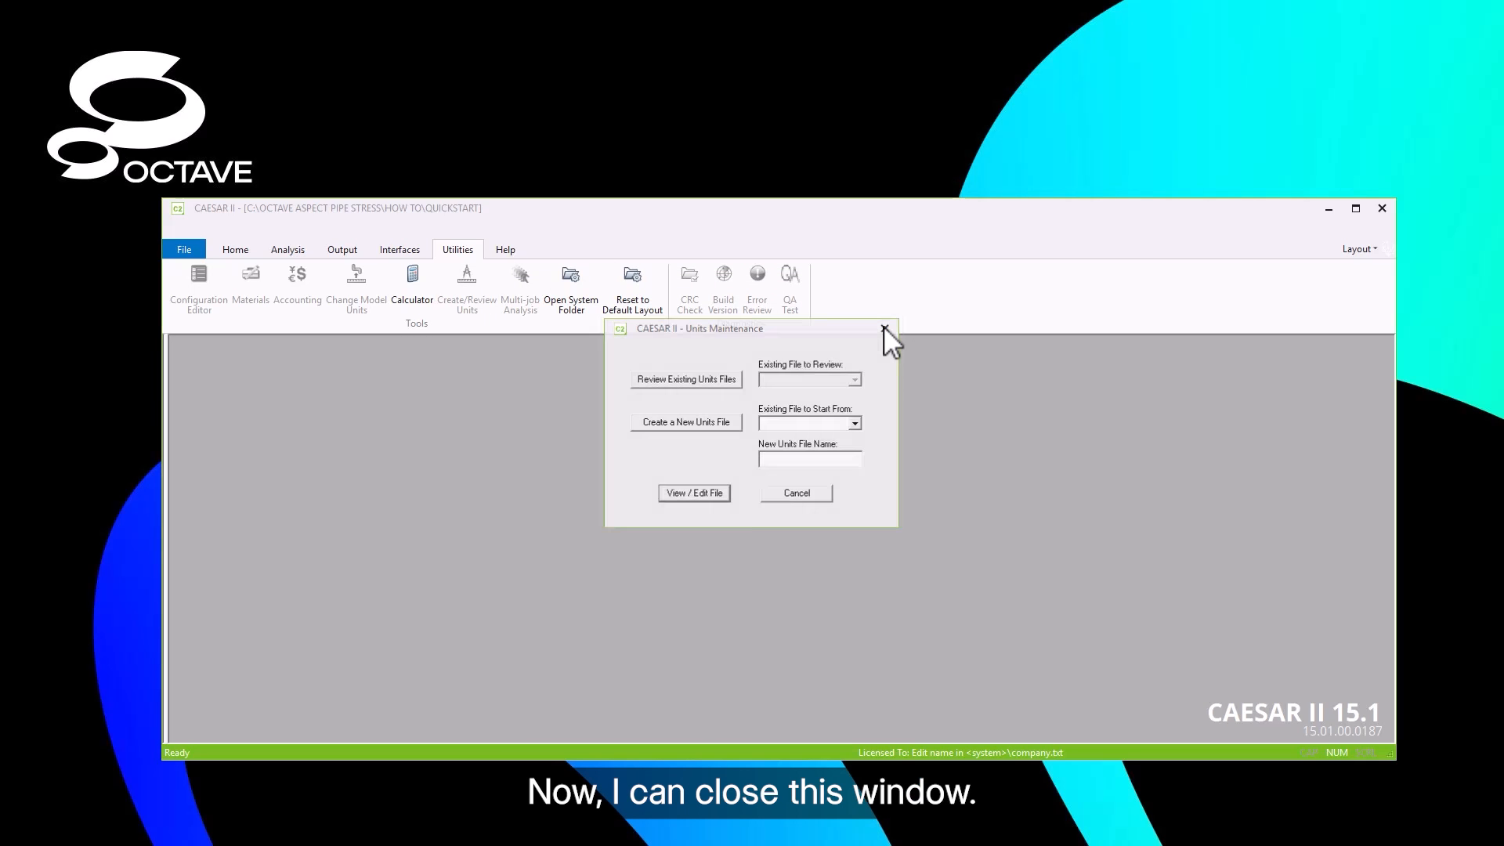
click(235, 251)
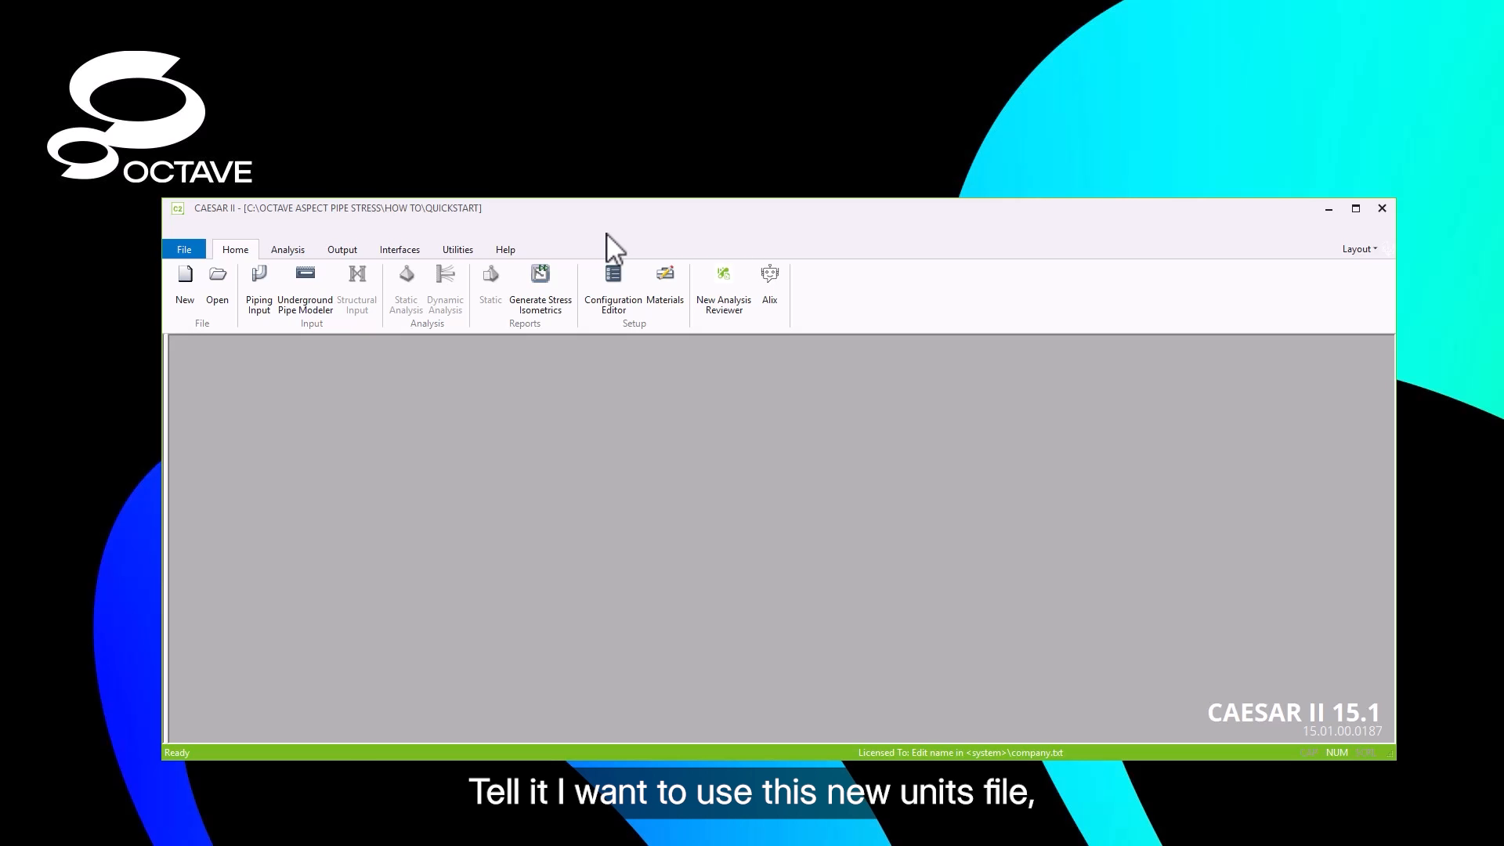
Set the units file name to QSTART.FIL in the configuration's database definitions and save the configuration
click(619, 296)
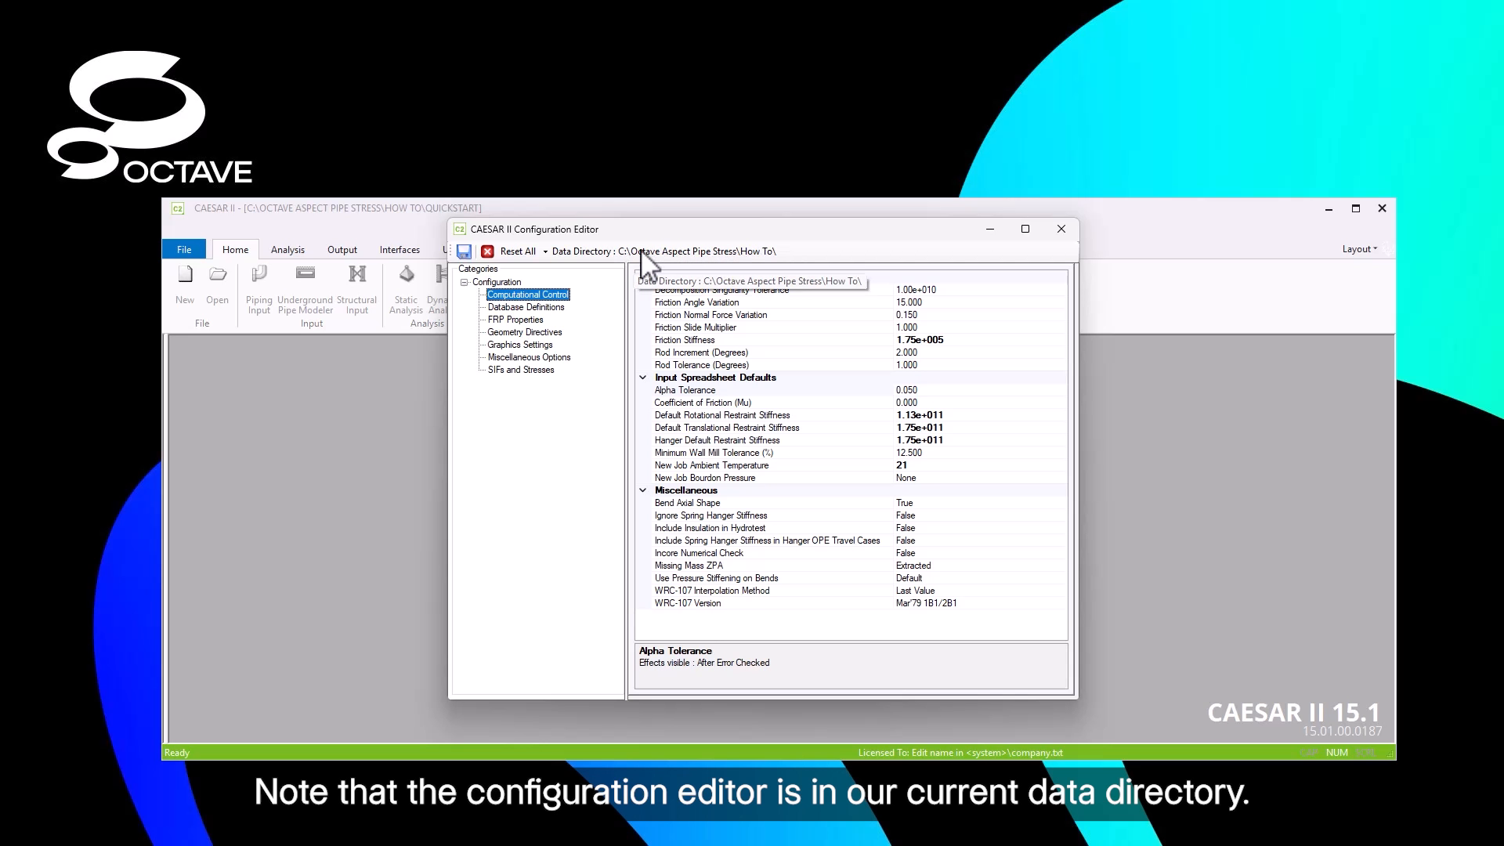
click(548, 307)
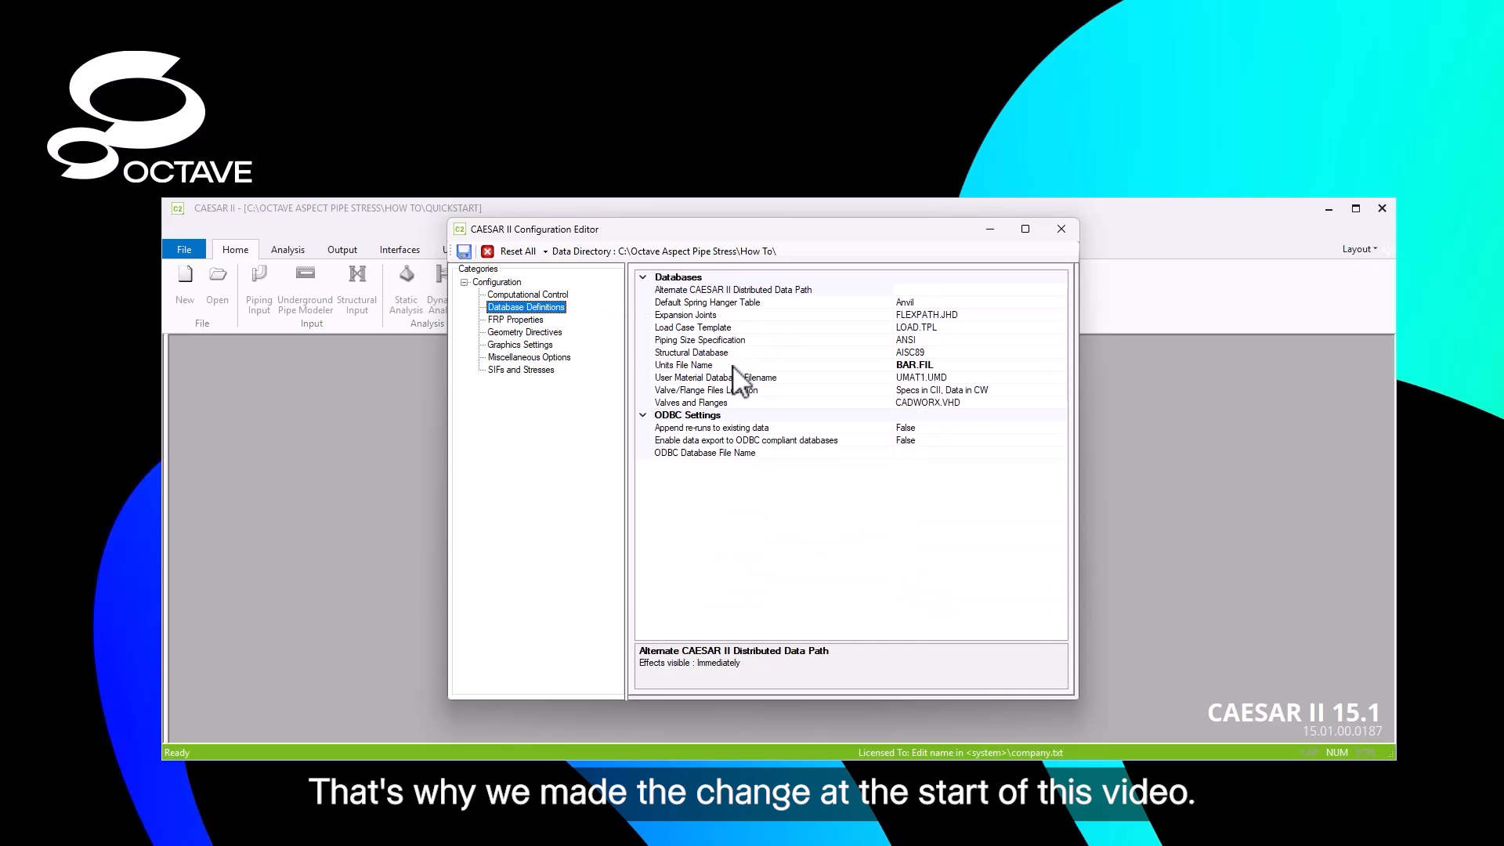
click(700, 366)
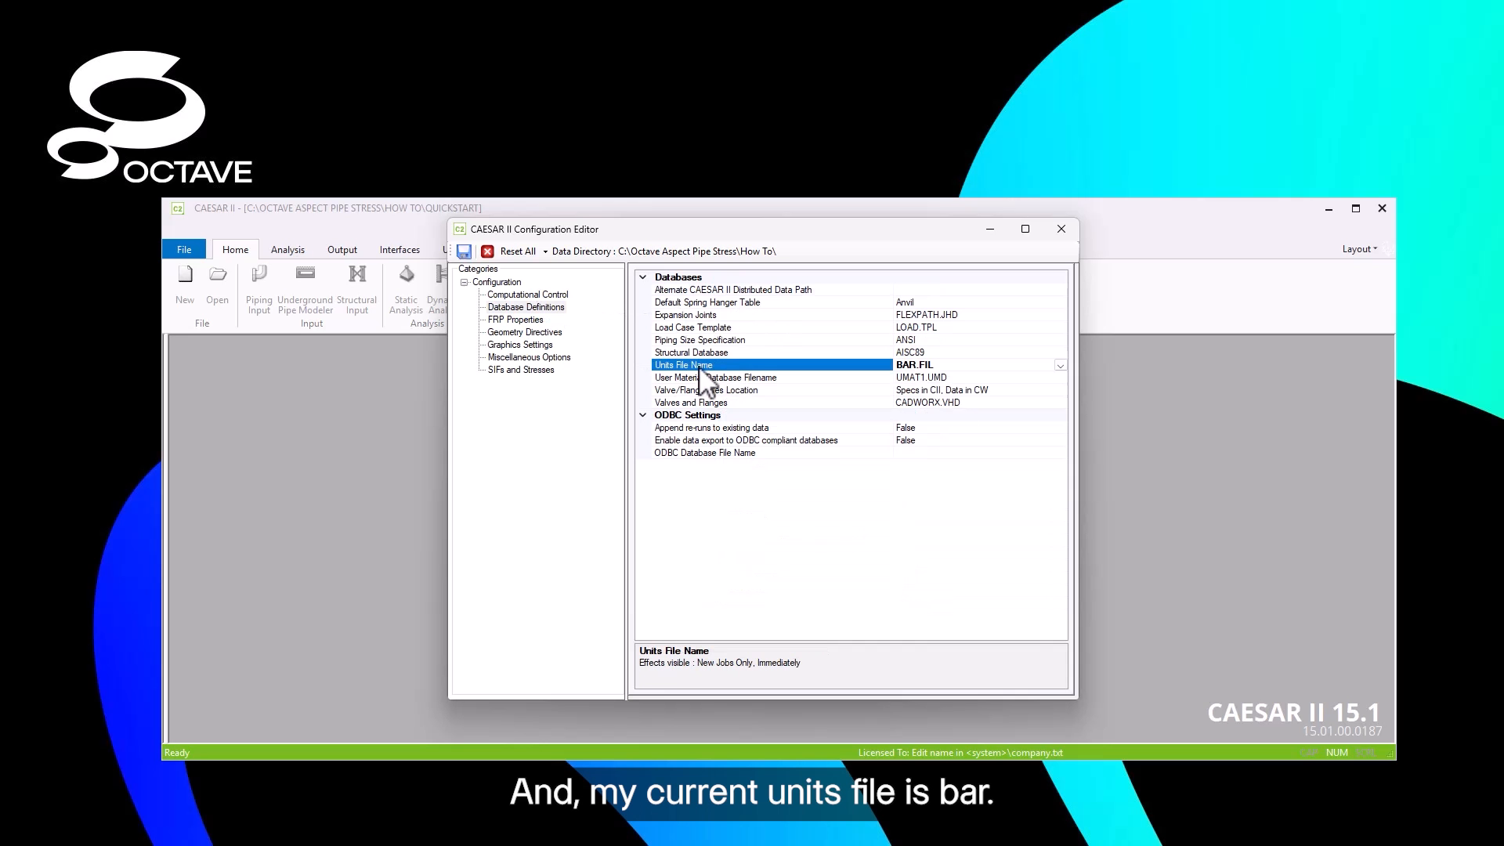
click(1061, 365)
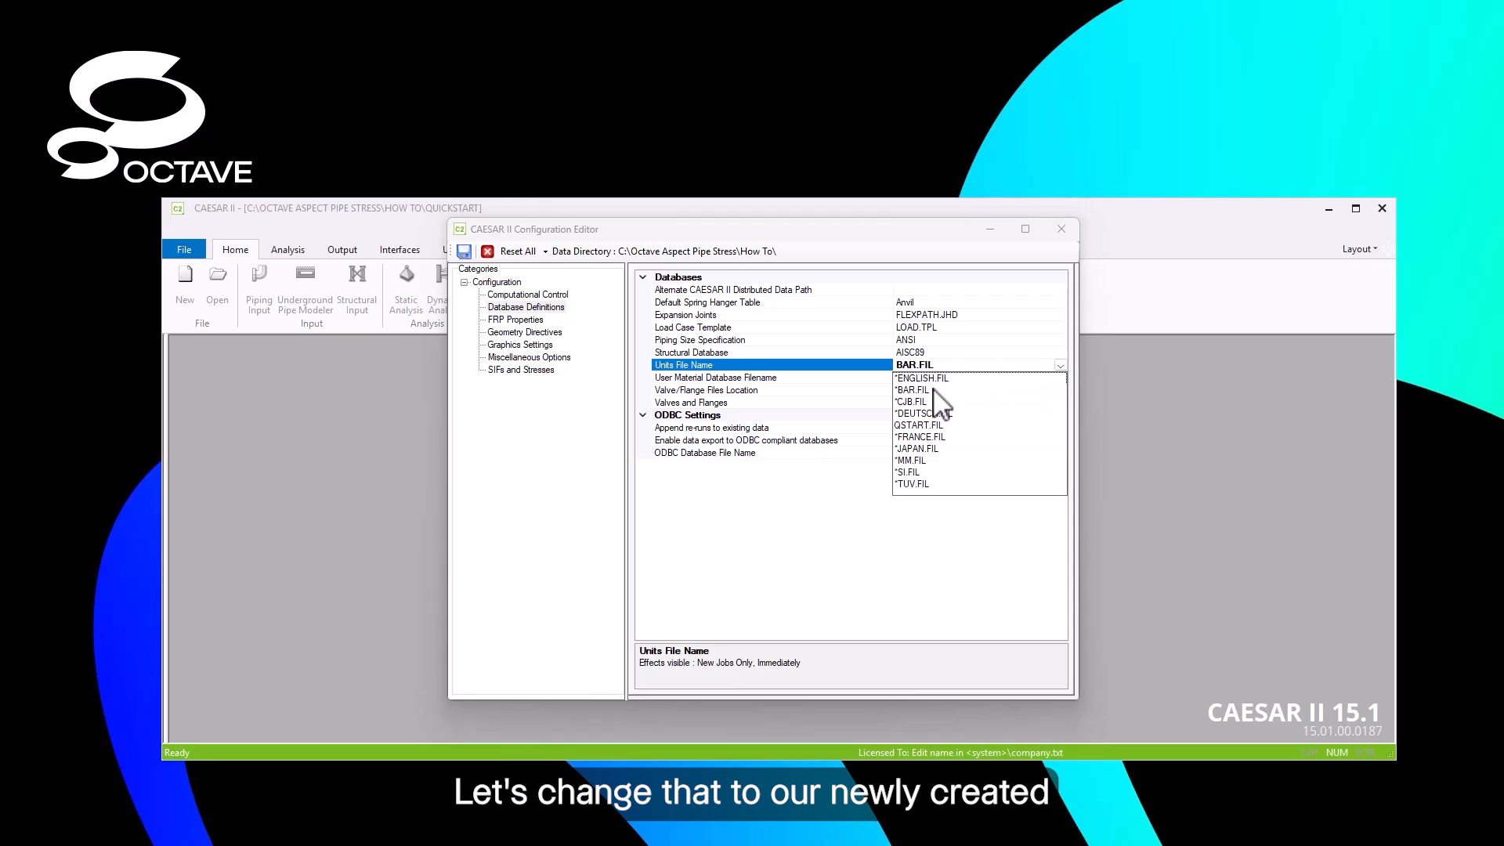
click(956, 427)
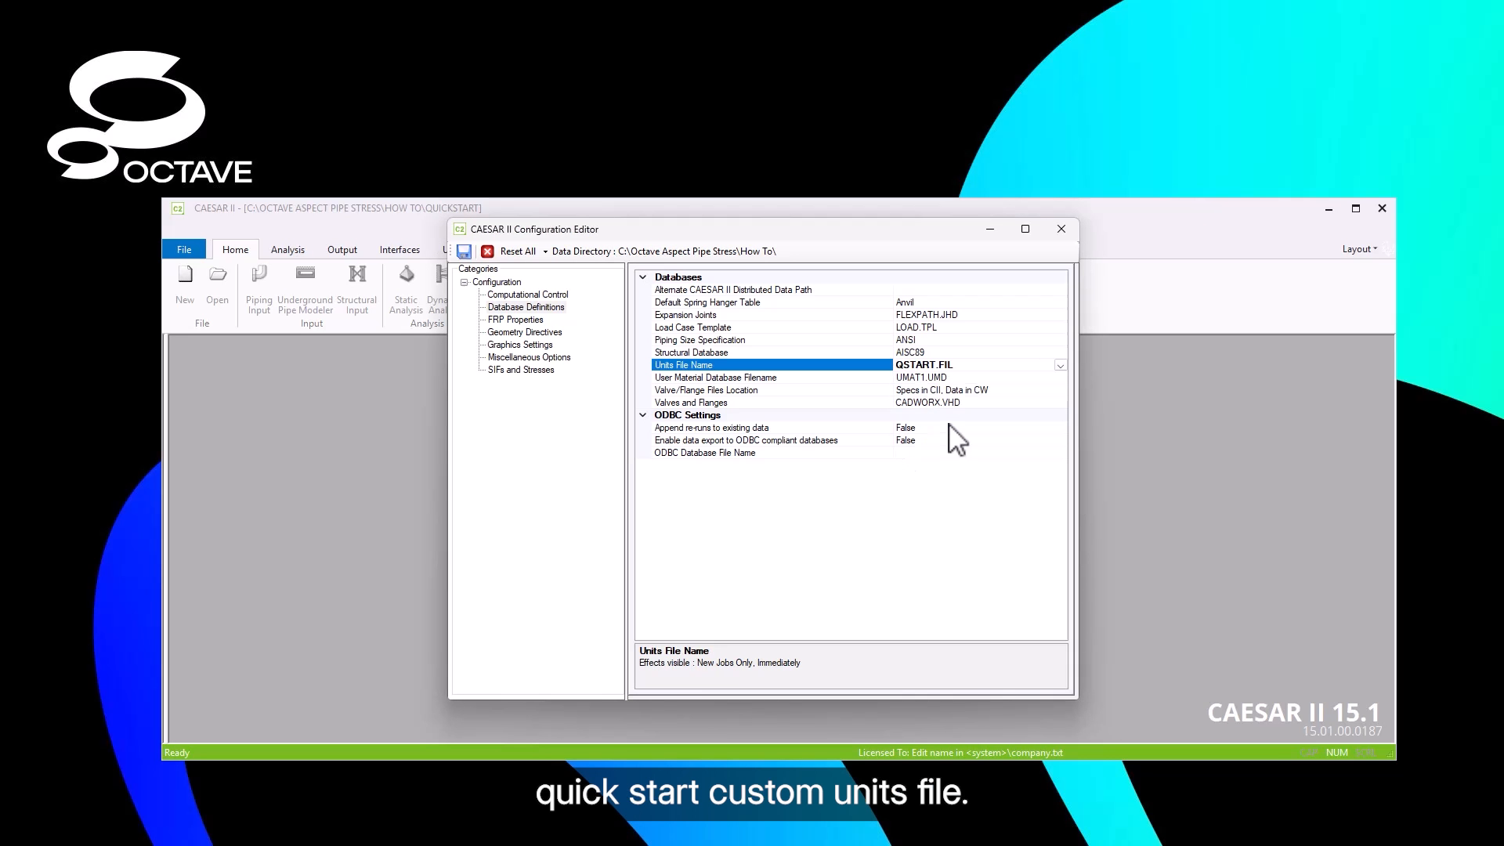
click(465, 252)
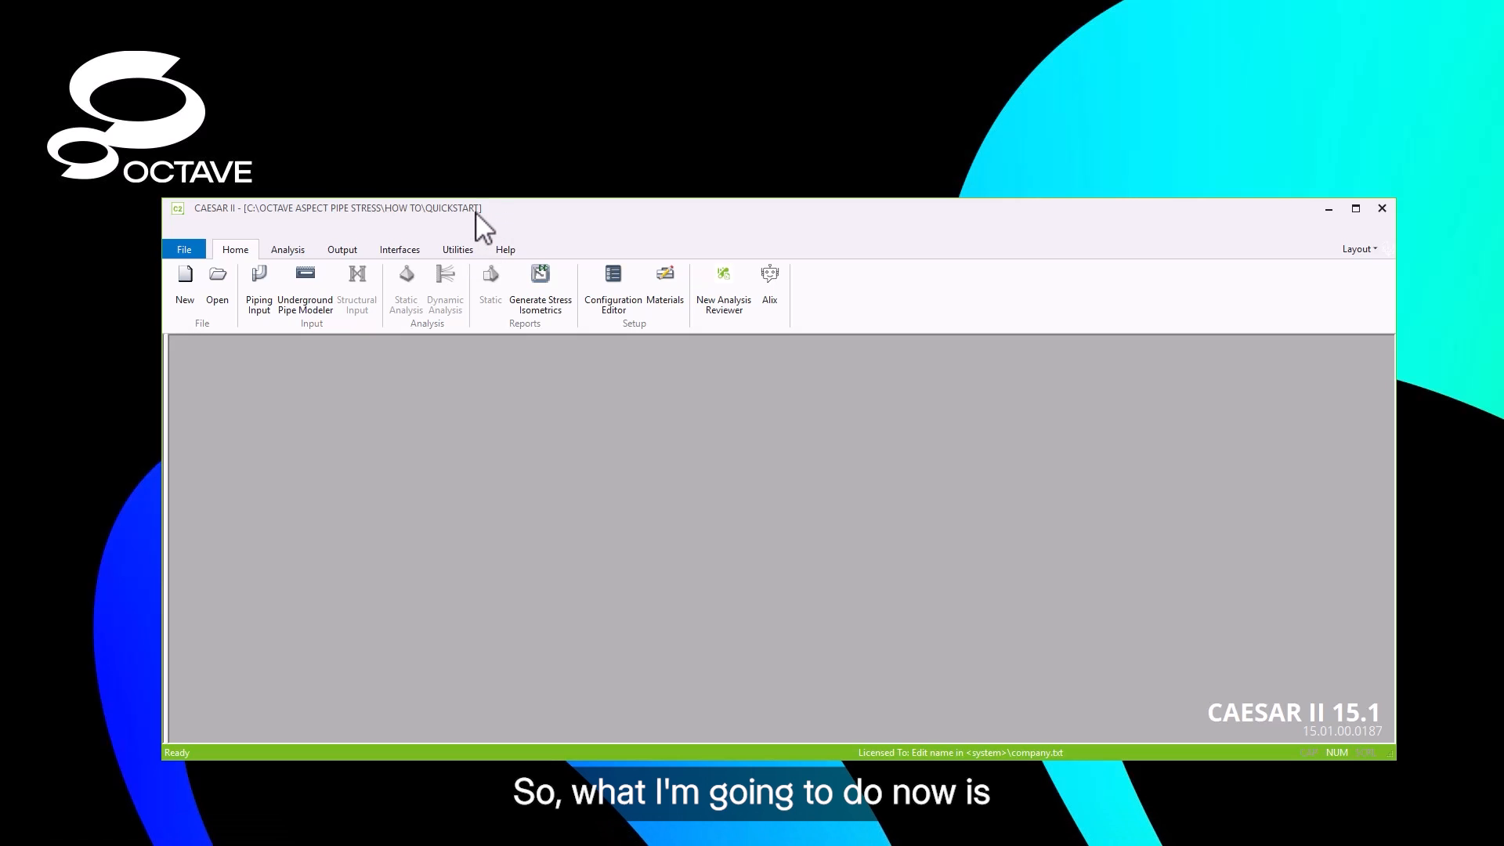
Create a new piping input job named "test1" in the current data directory
click(190, 290)
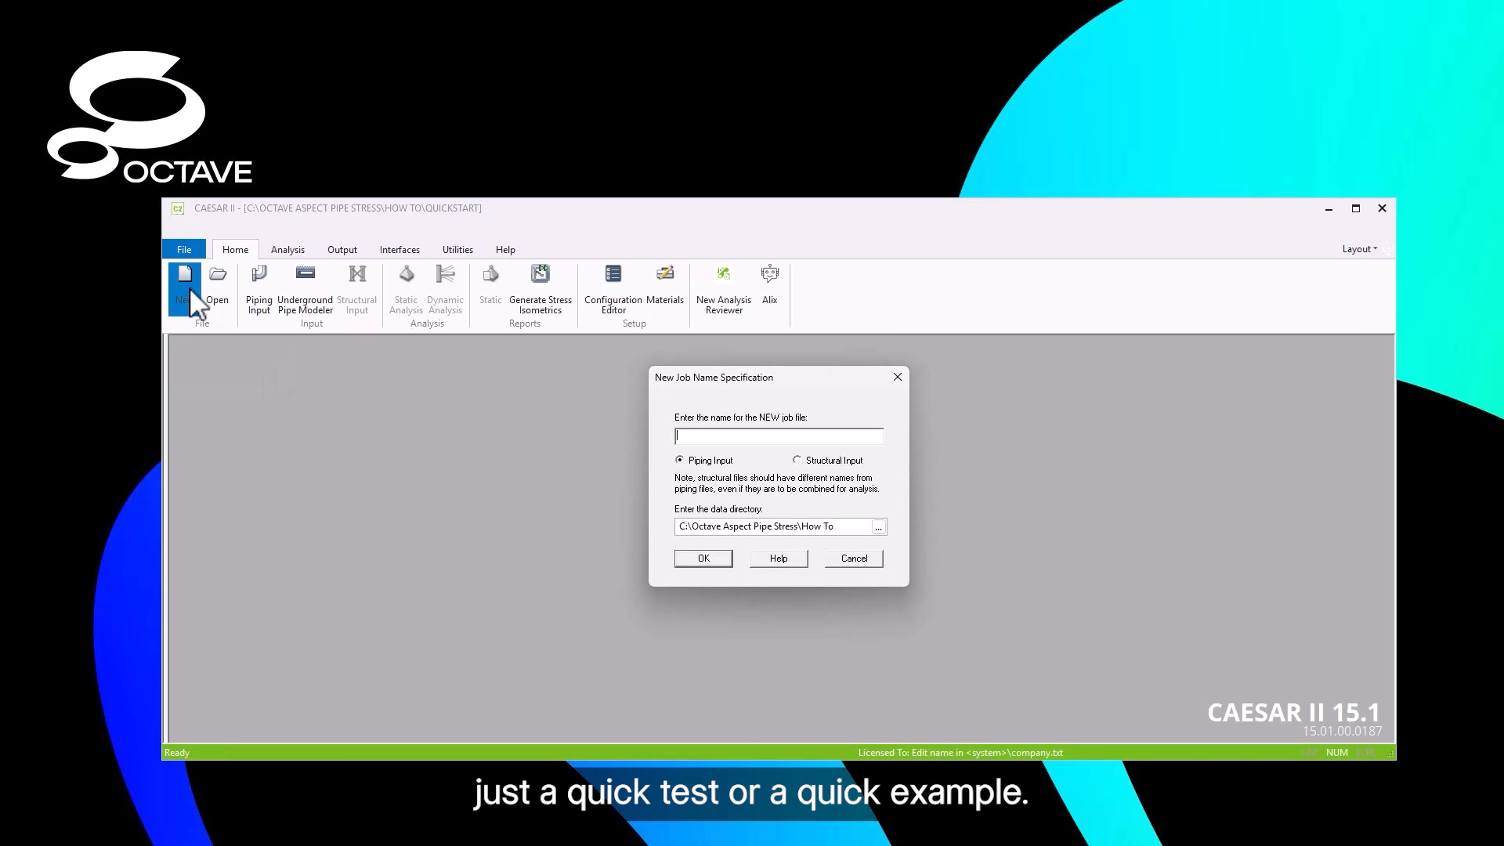
text(test1)
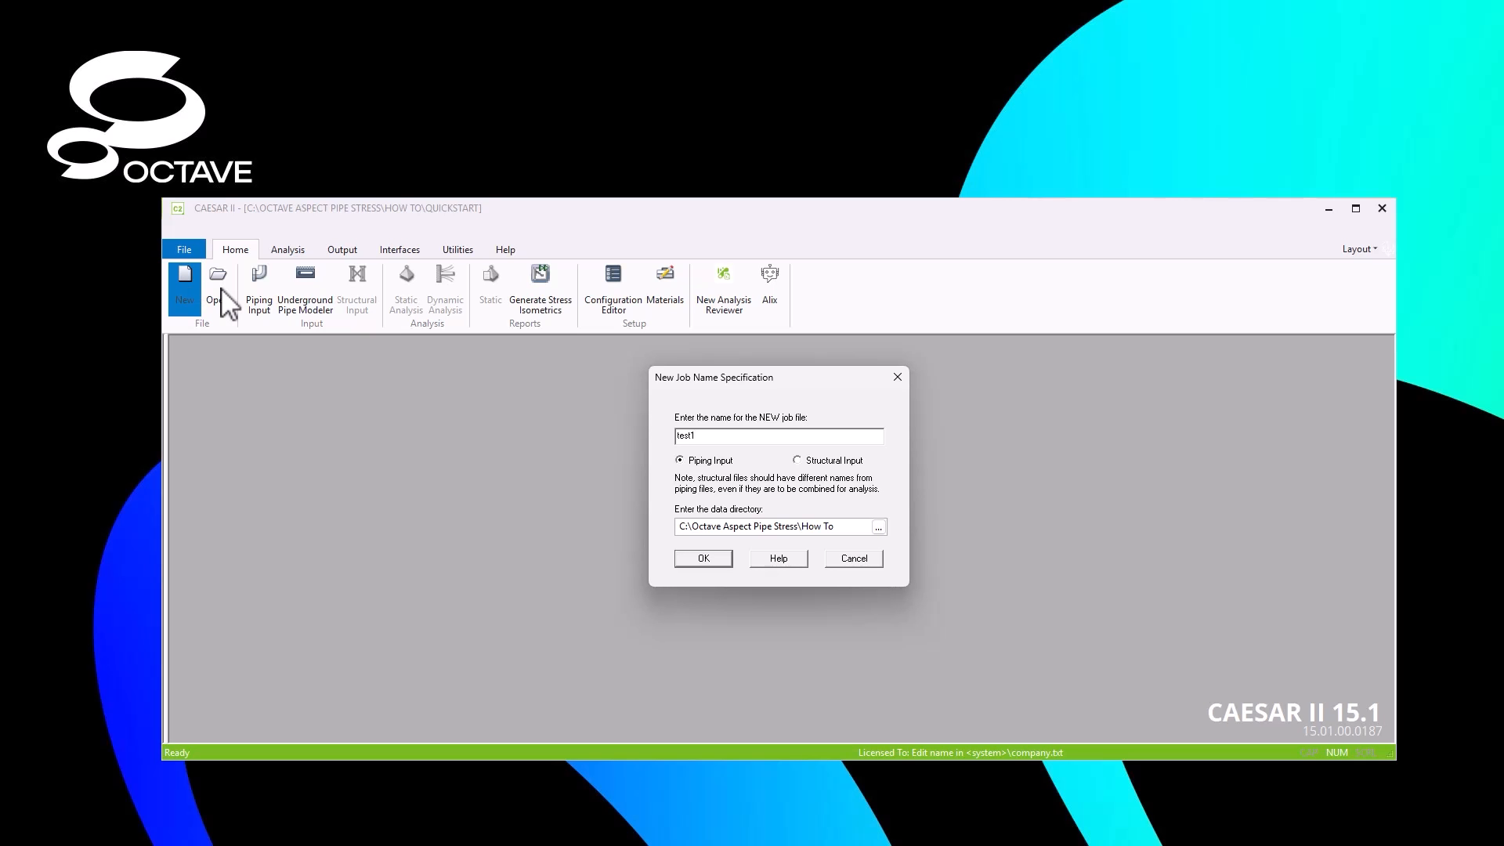
key(Return)
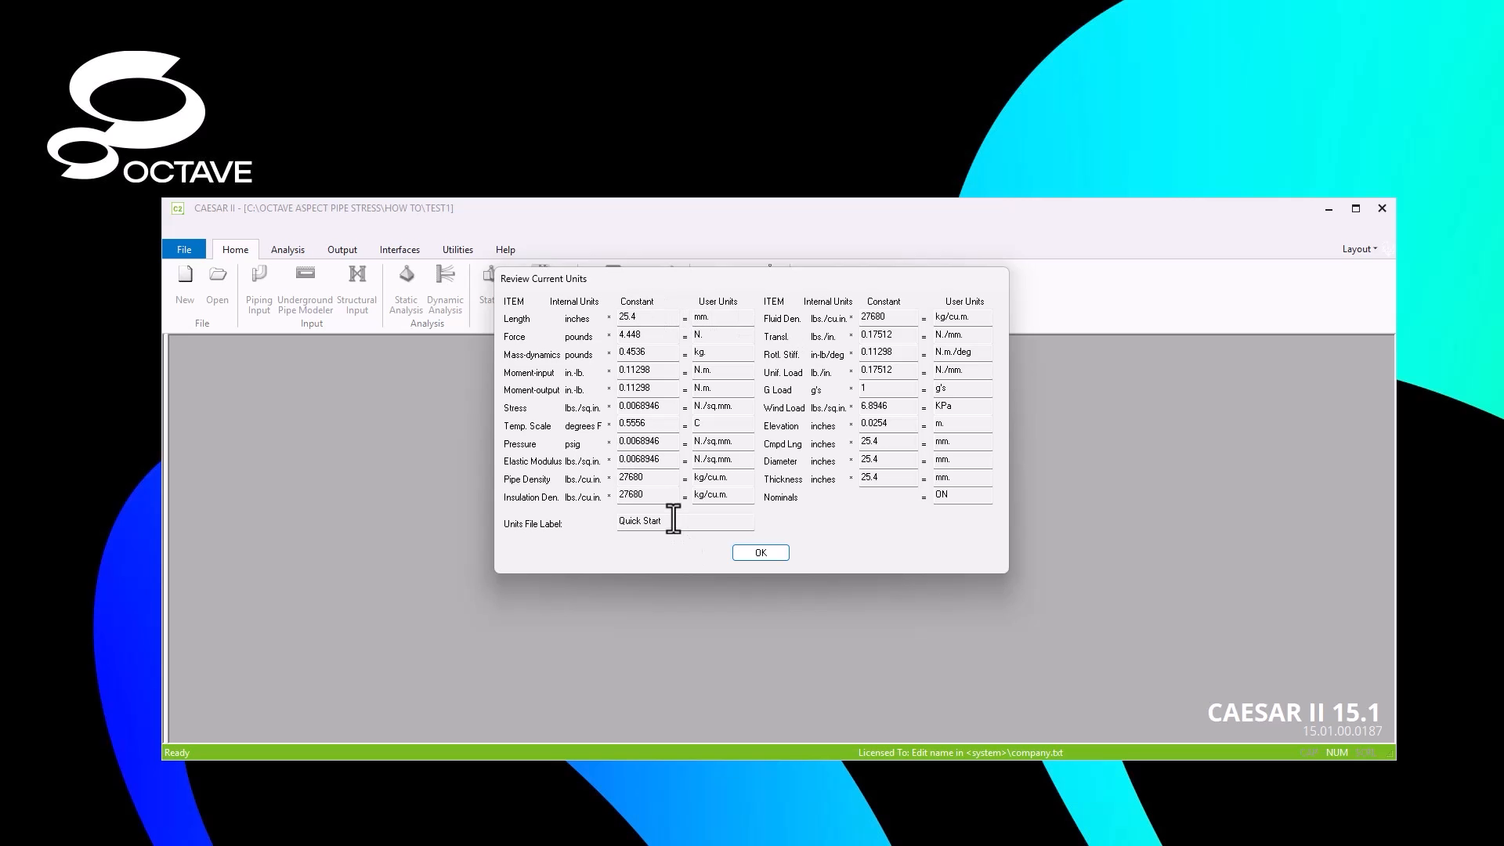
Review the new job's units file label and its stress, pressure, elastic modulus and fluid density units, and accept the units
drag(673, 519, 571, 520)
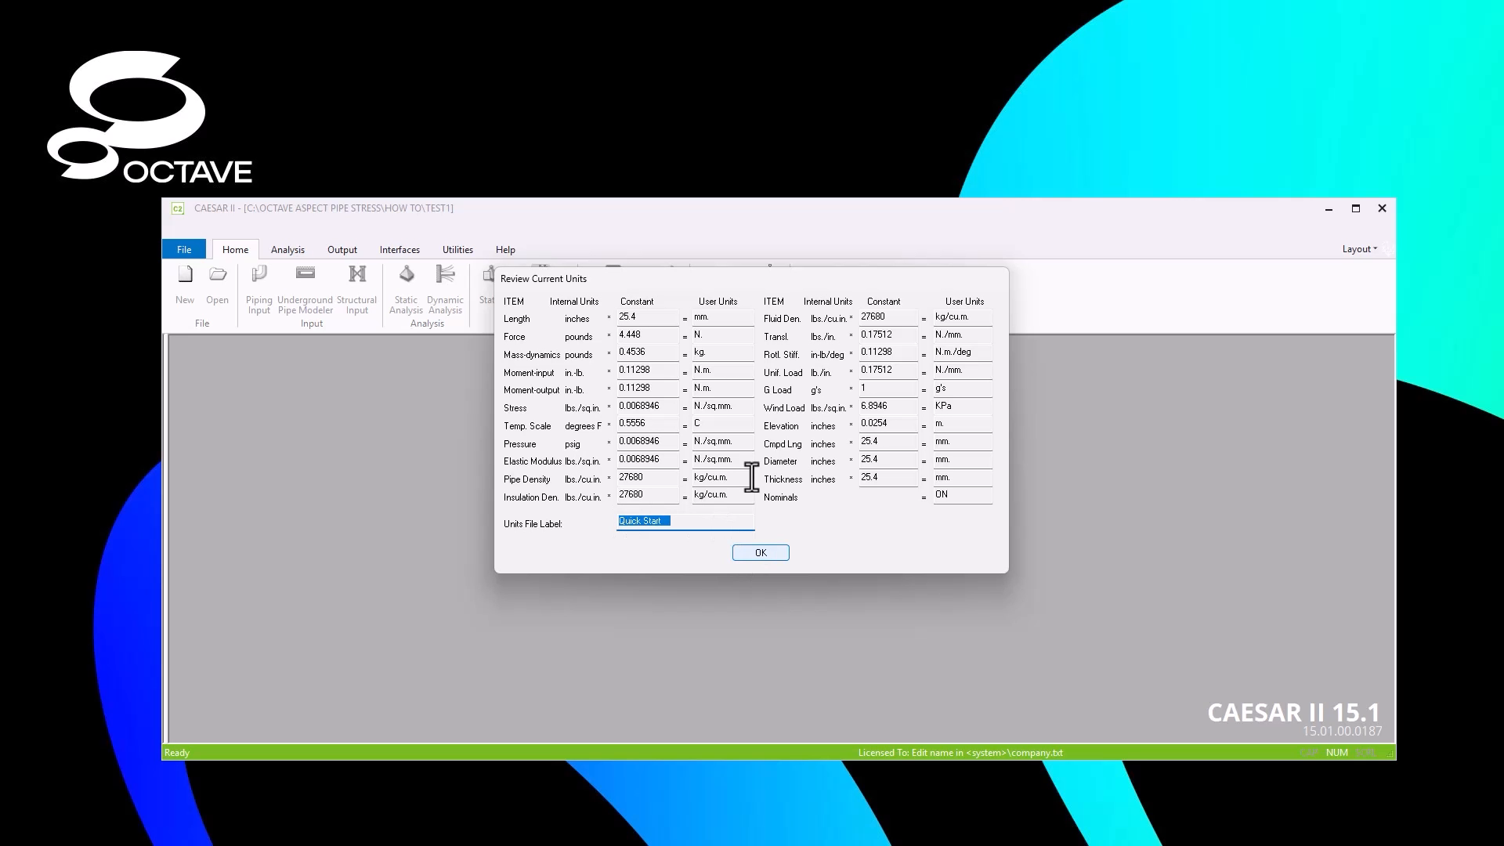
click(709, 407)
double_click(731, 408)
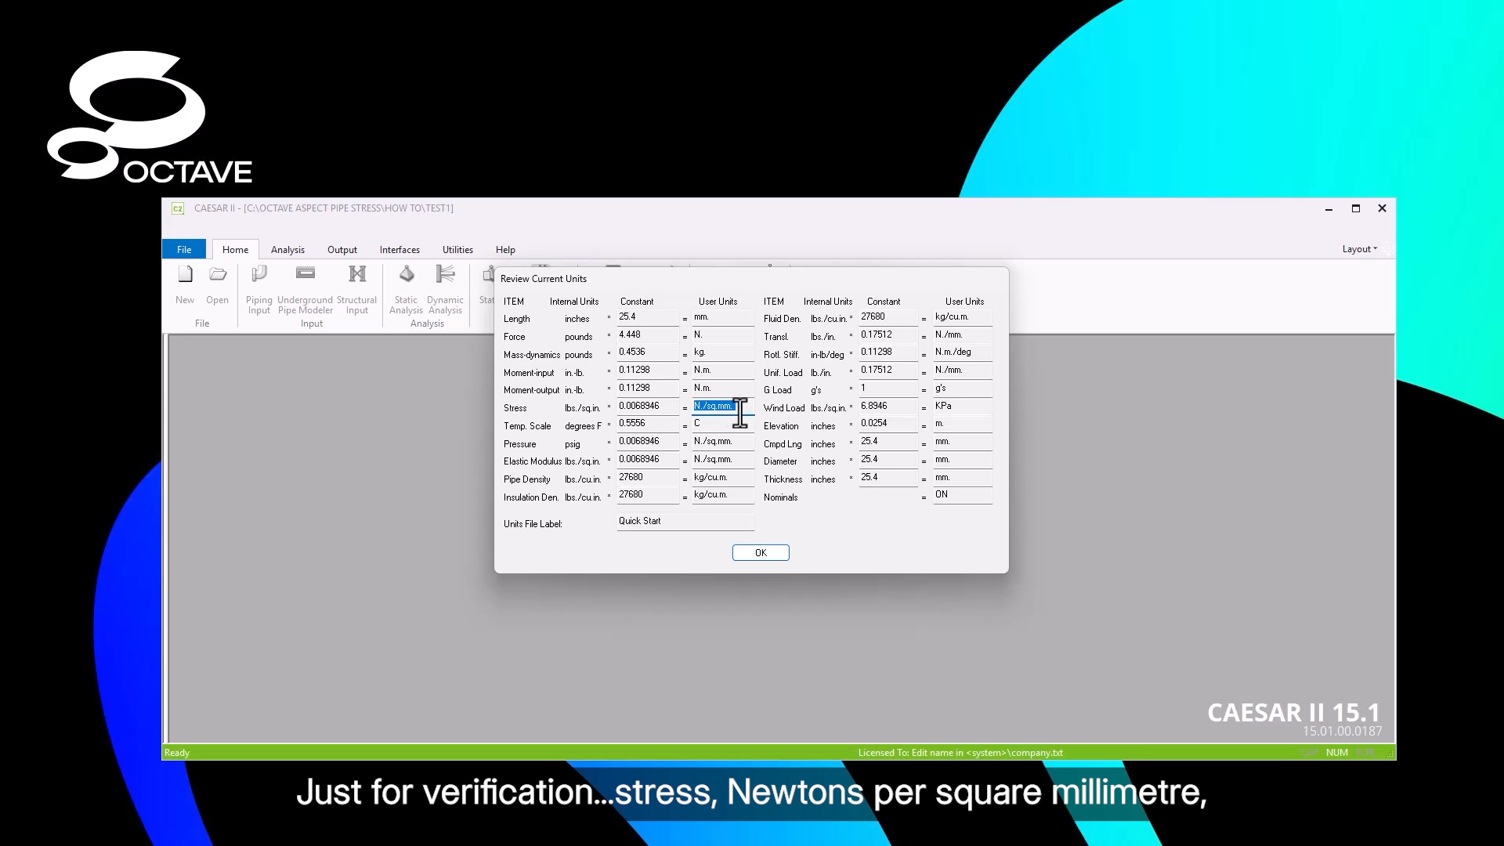
double_click(740, 443)
click(752, 461)
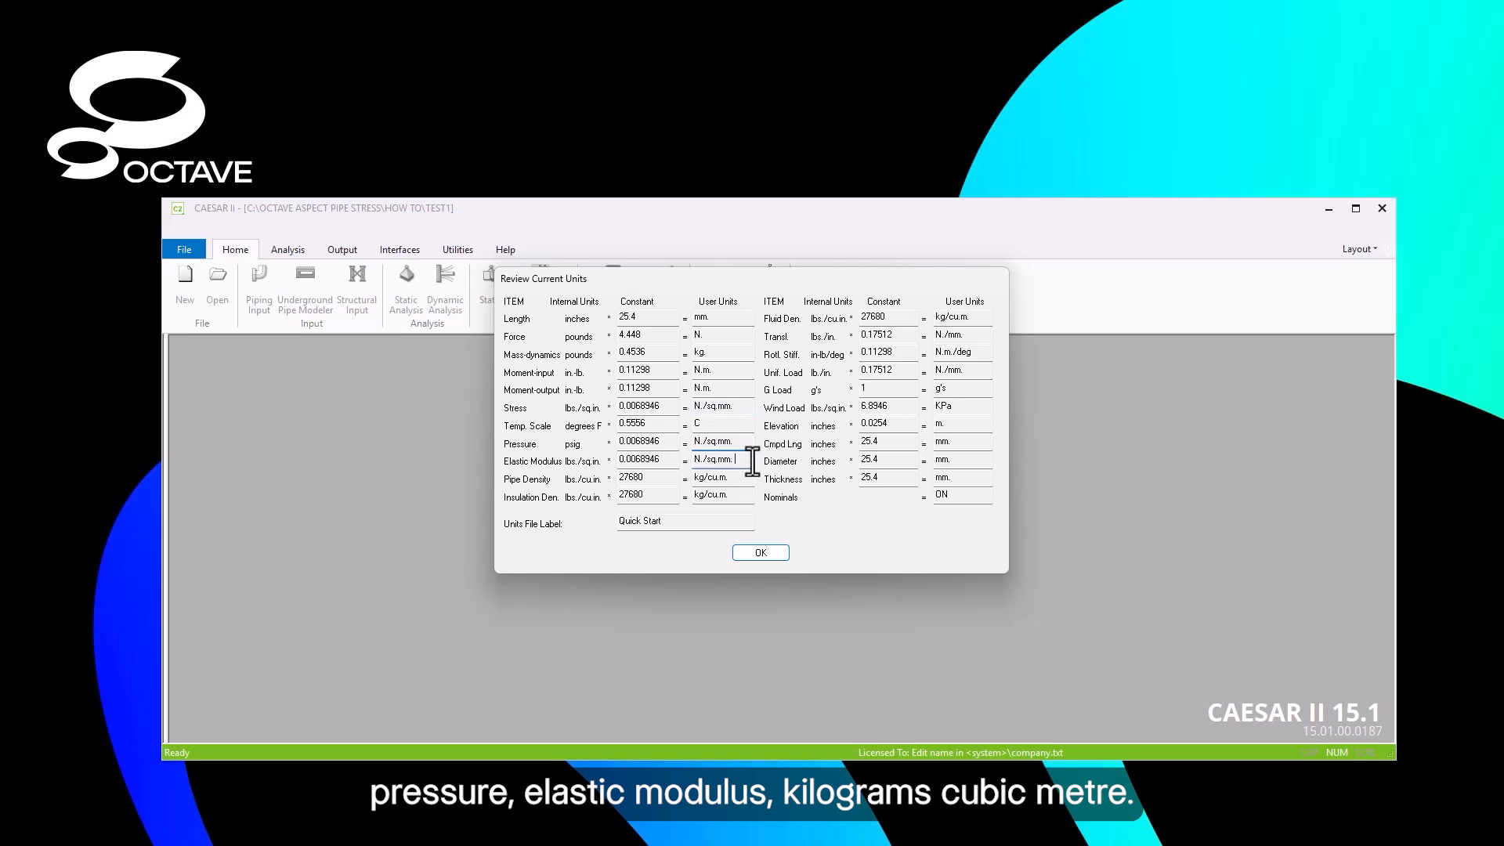
double_click(971, 317)
click(770, 553)
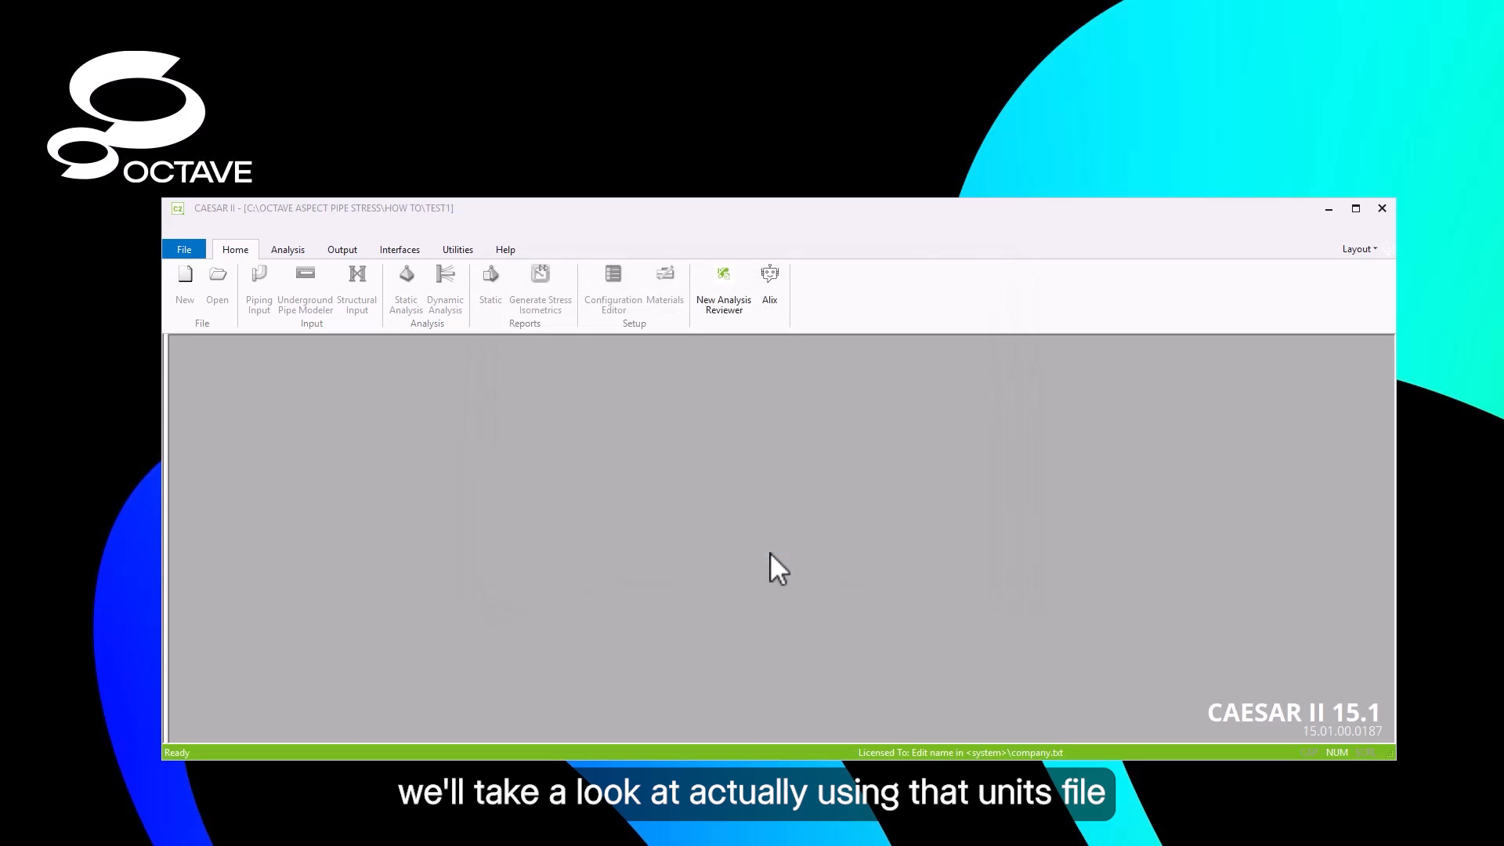